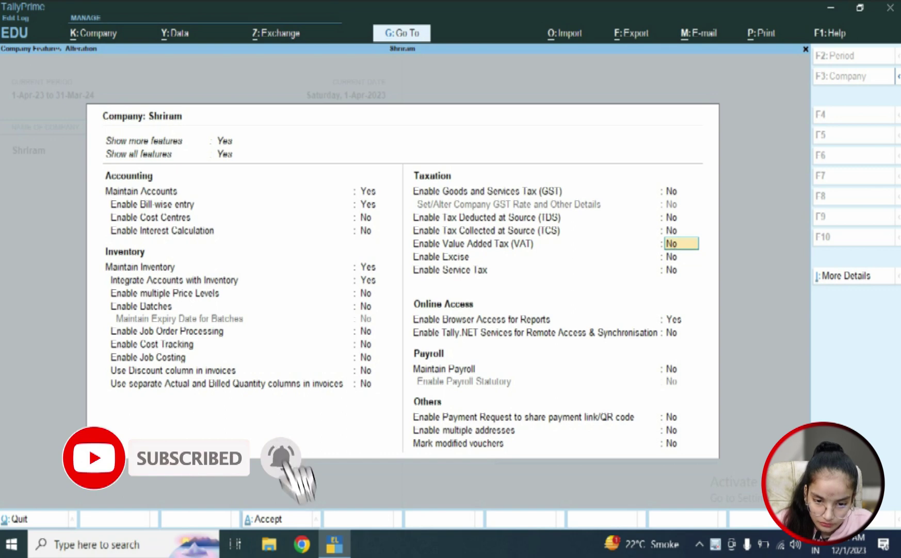
Enable Value Added Tax for the company with state Delhi, defining VAT commodity and tax details as masters, and save the features.
key("Return")
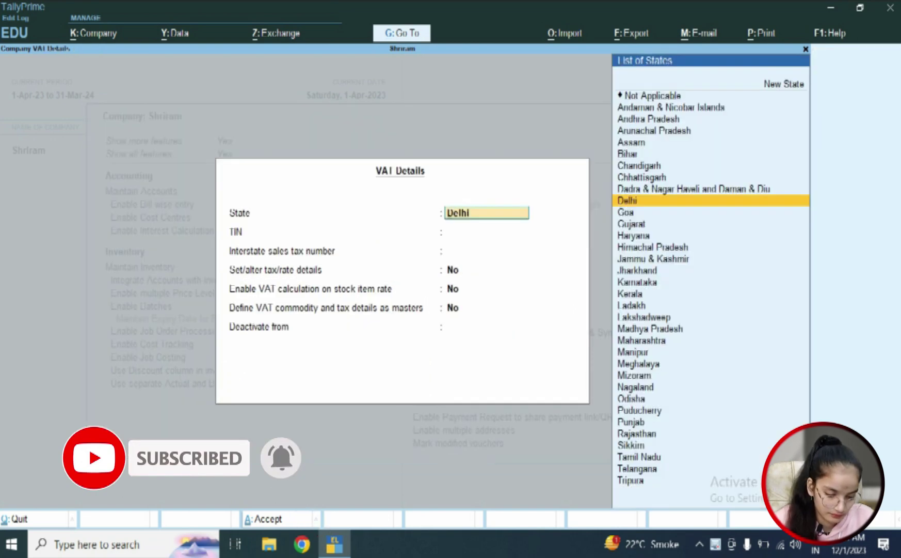
key("Return")
key("Return")
key("Return")
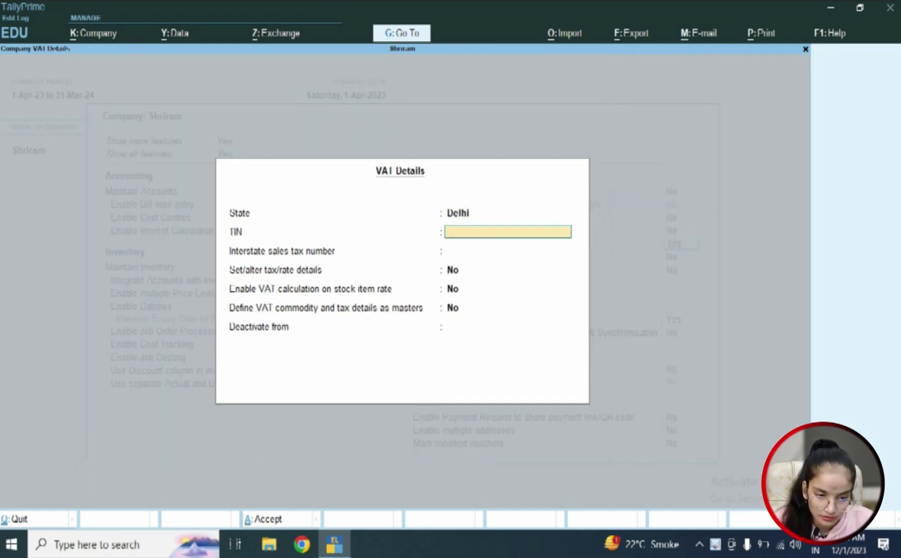
key("Return")
key("Return")
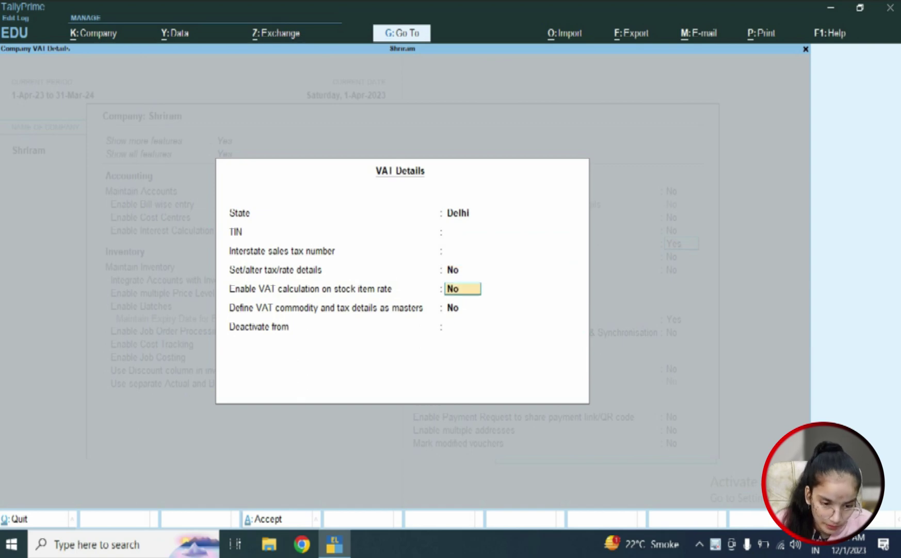
type("yes")
key("Return")
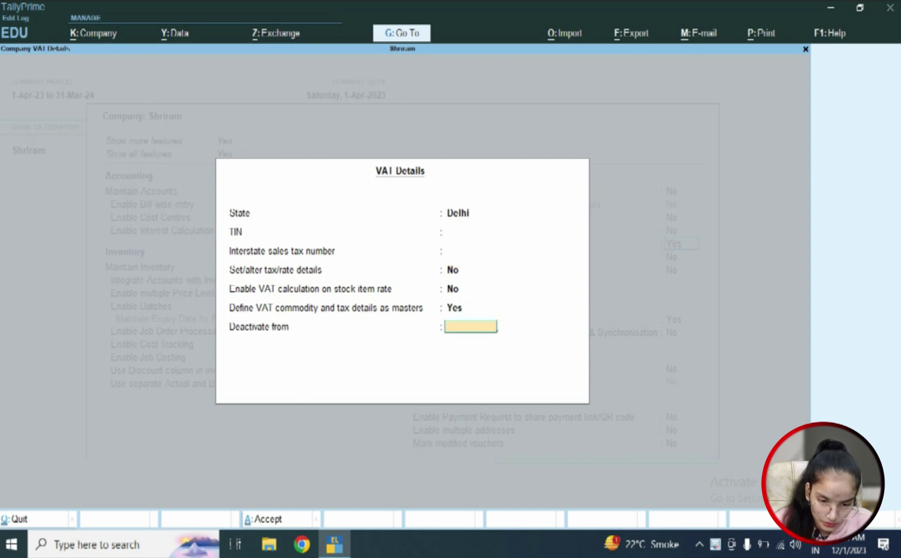
key("Return")
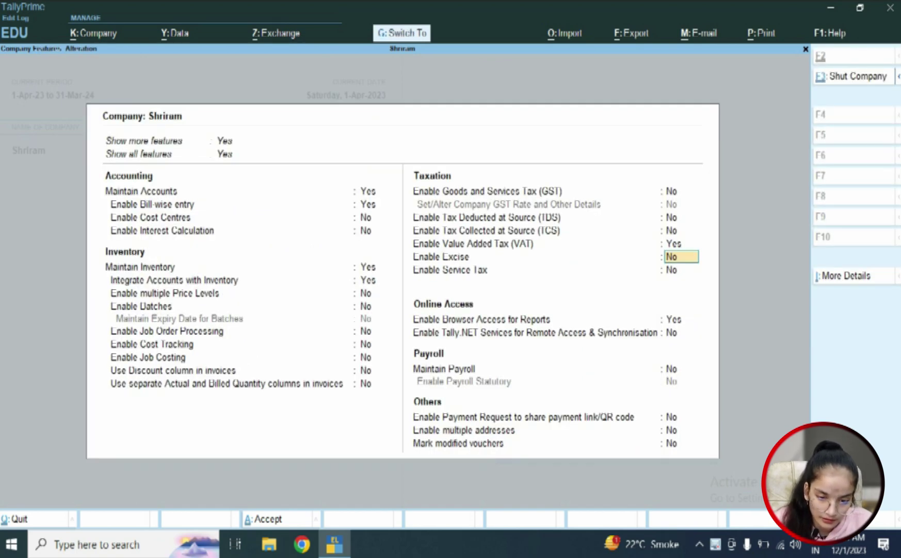
key("ctrl+a")
key("Return")
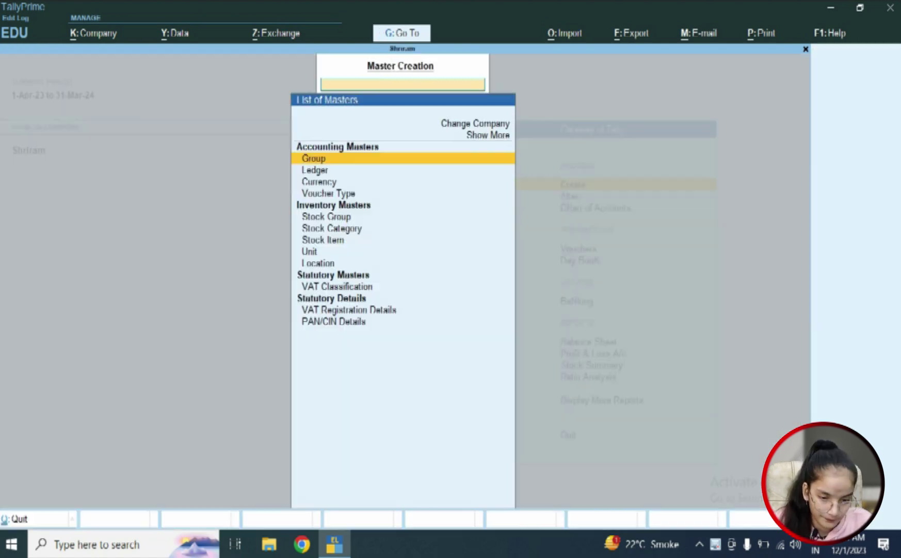
key("Down")
key("Return")
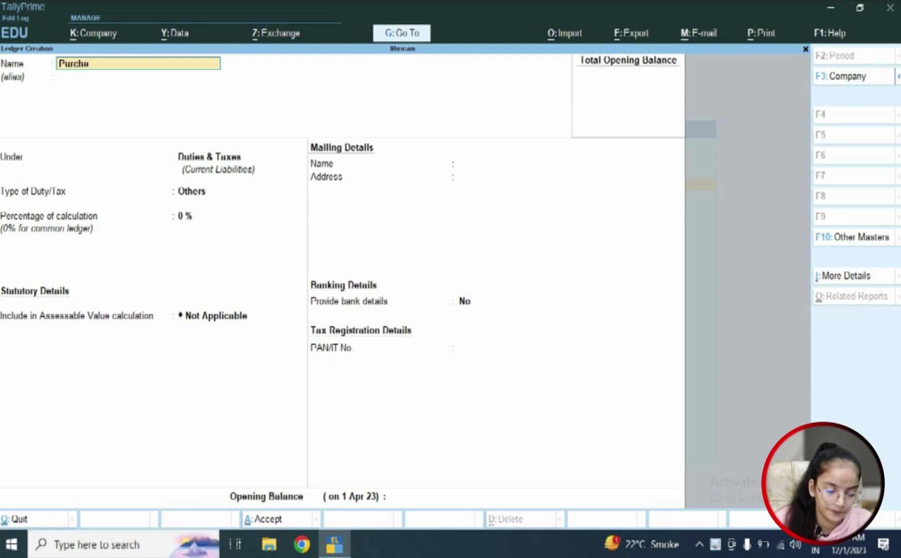
type("Purchase@10")
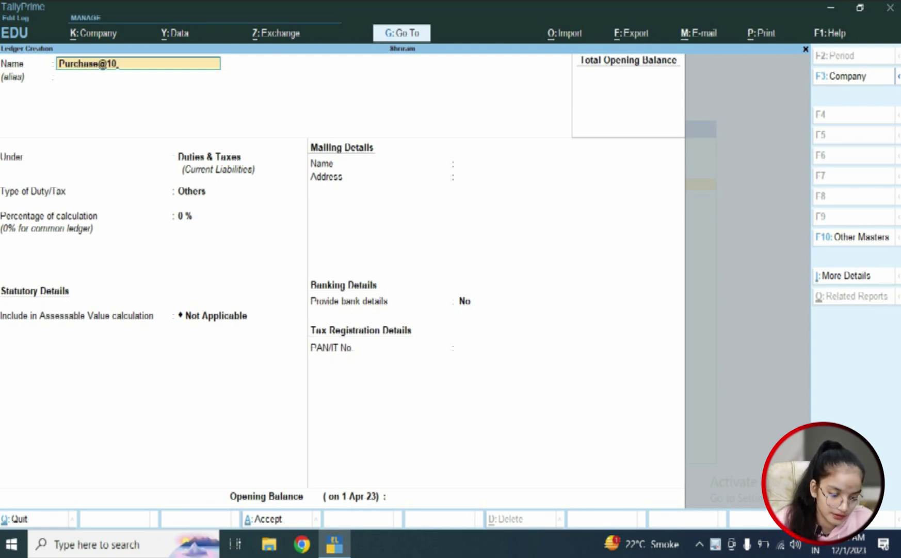
type("%")
key("Return")
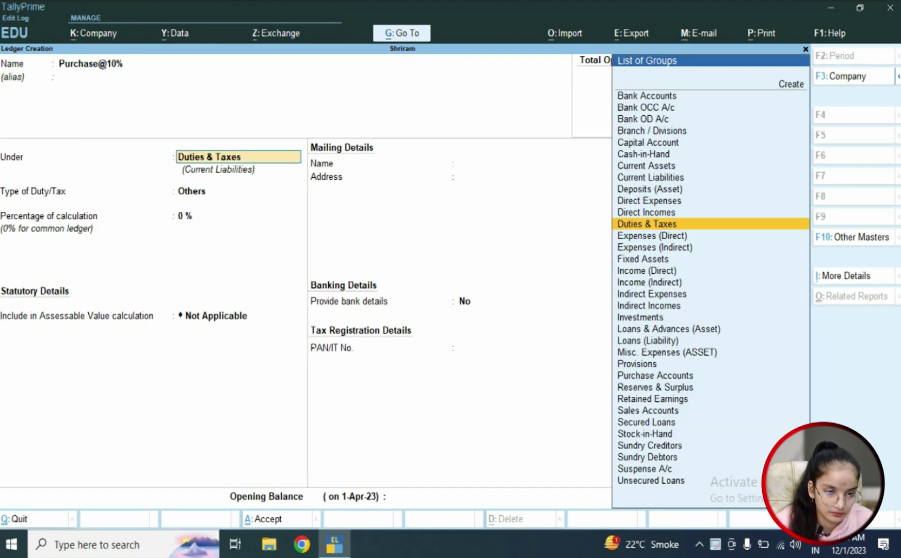
type("Pu")
key("Return")
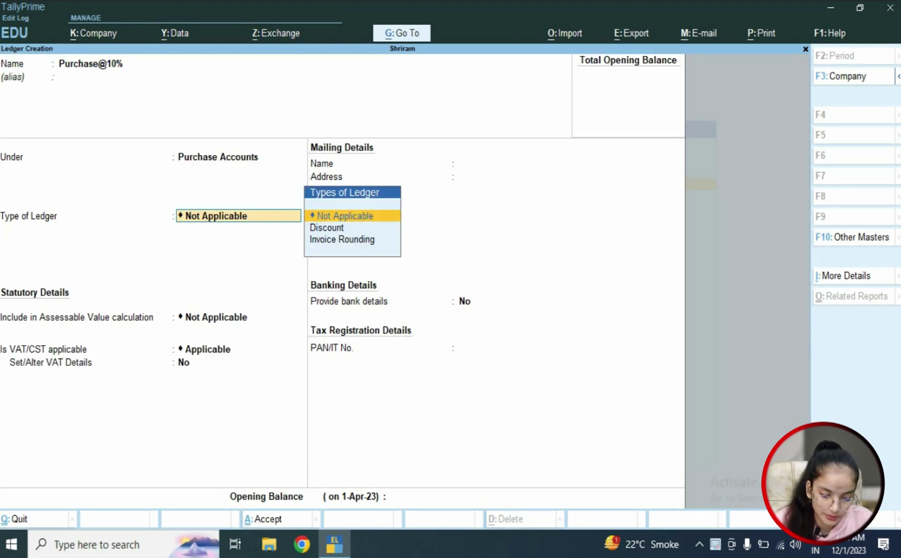
key("Escape")
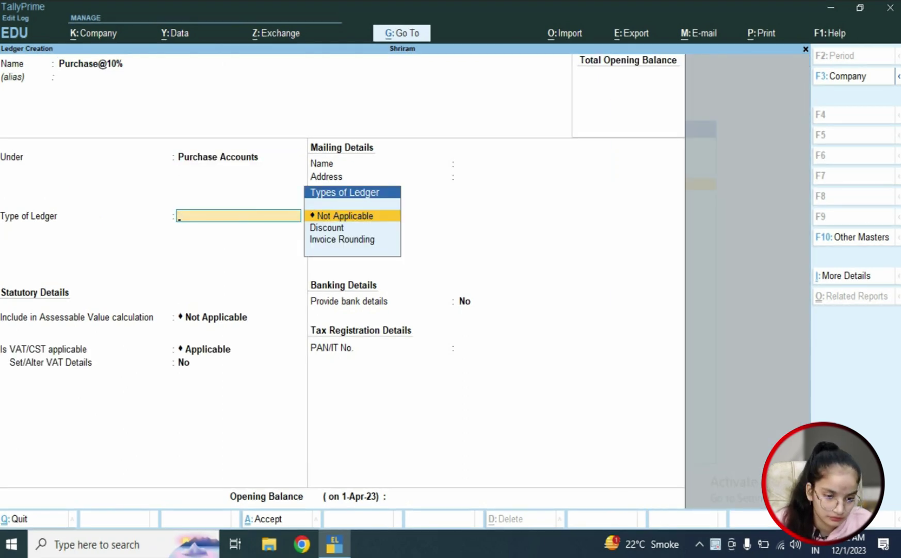
key("Escape")
key("y")
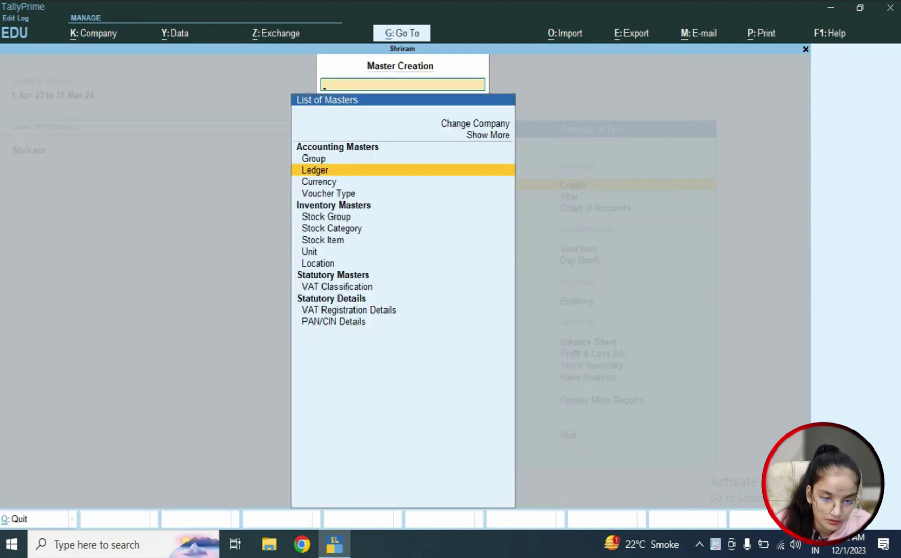
Expand the list of masters to show more types and open a new VAT Classification.
key("Up")
key("Up")
key("Up")
key("Return")
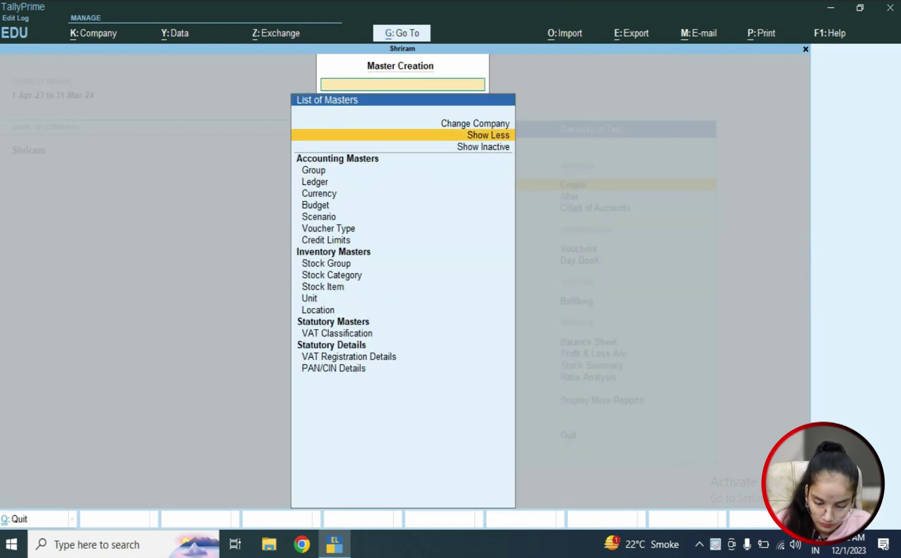
key("Down")
key("Down")
key("Down")
key("Down")
key("Down")
key("Down")
key("Down")
key("Down")
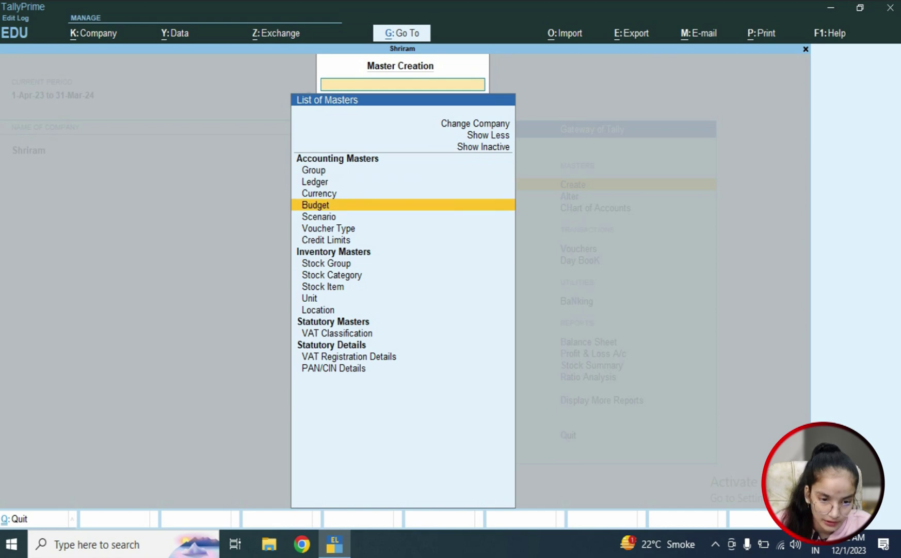
key("Down")
key("Down")
key("Down")
key("Down")
key("Down")
key("Down")
key("Down")
key("Down")
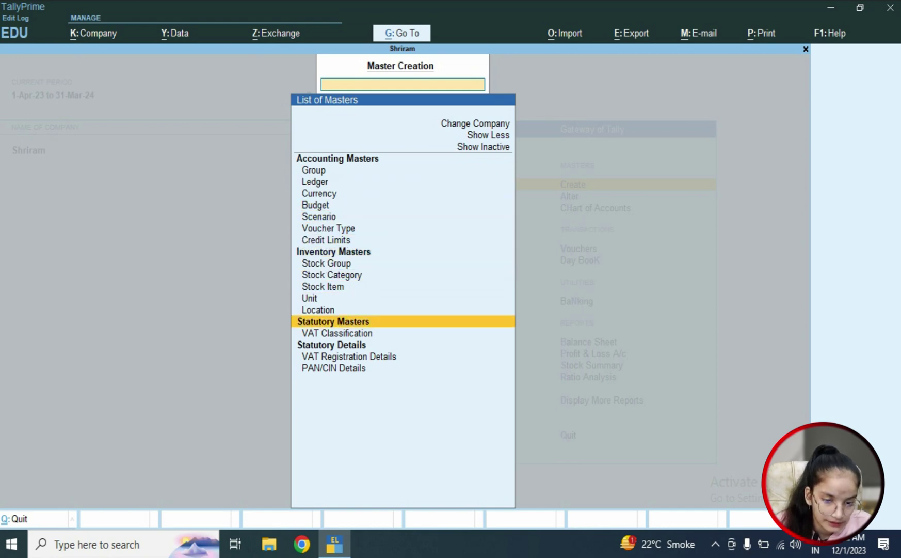
key("Return")
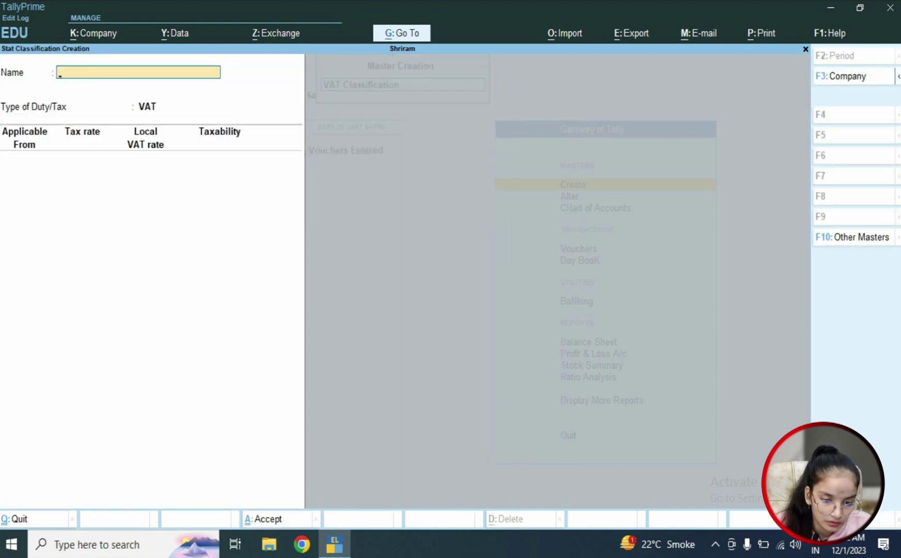
Create the VAT classification Vat@10%, applicable from 1-4-2023 with a 10% tax rate and Taxable taxability.
type("Vat@")
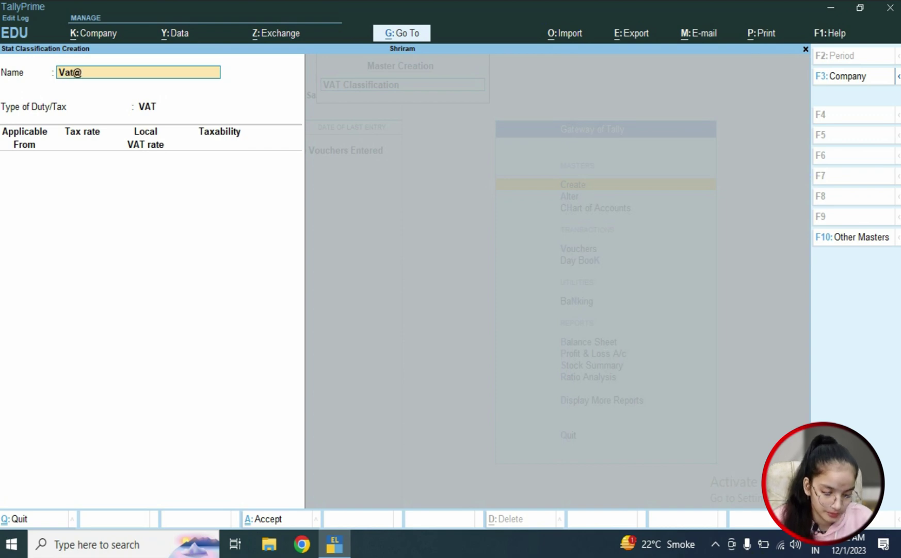
type("10%")
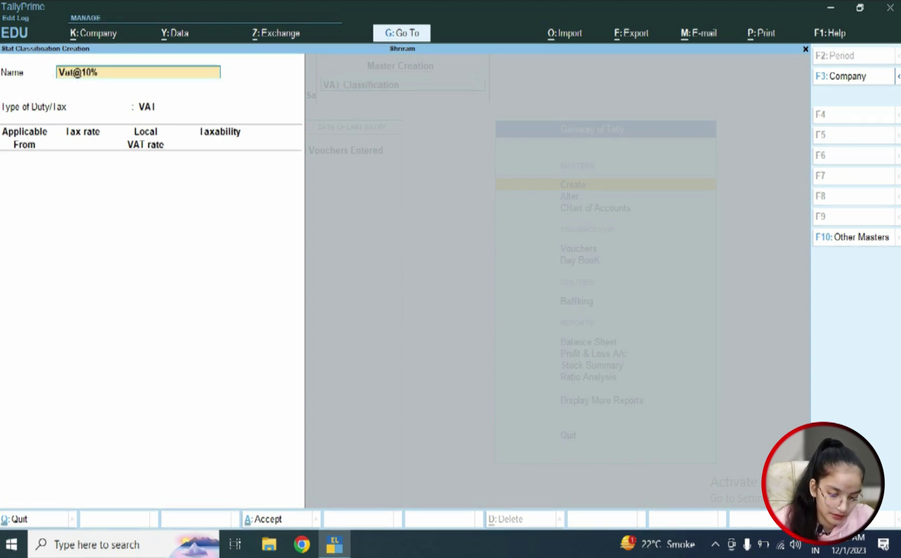
key("Return")
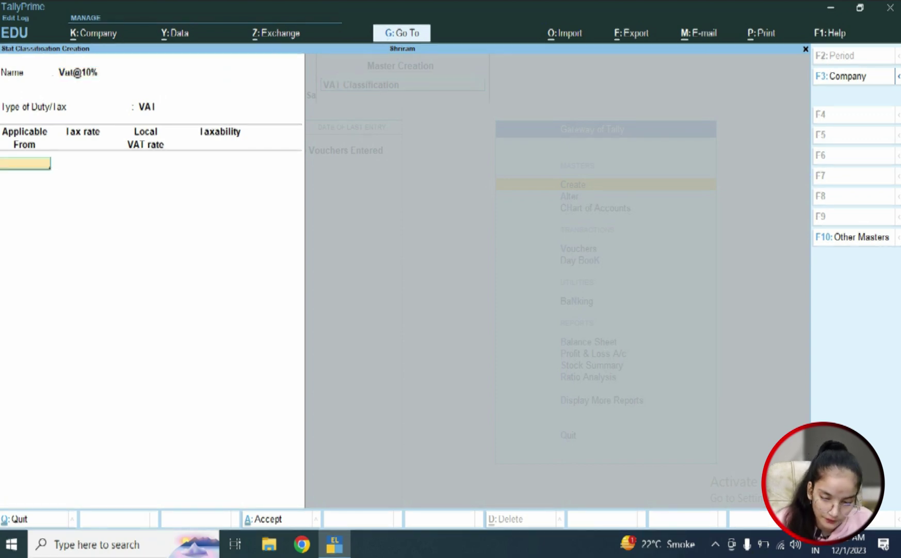
type("1-")
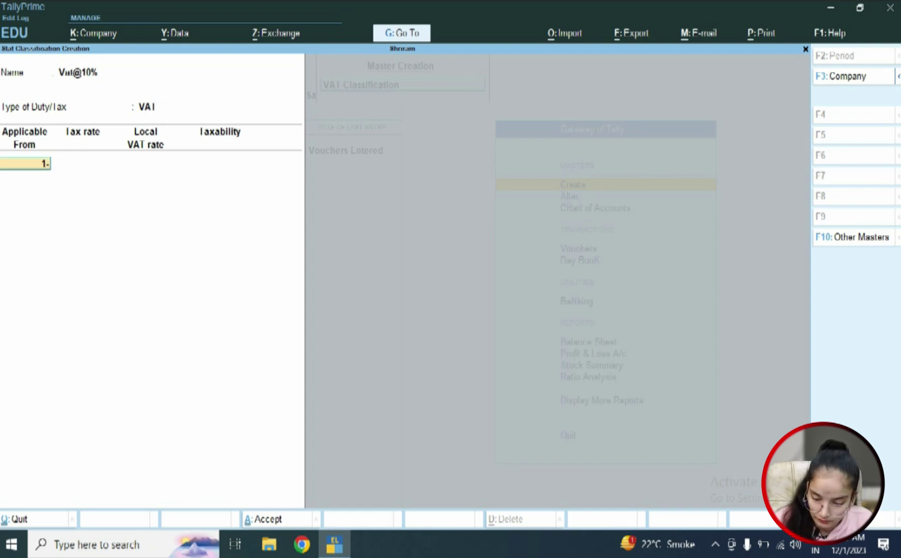
type("4-")
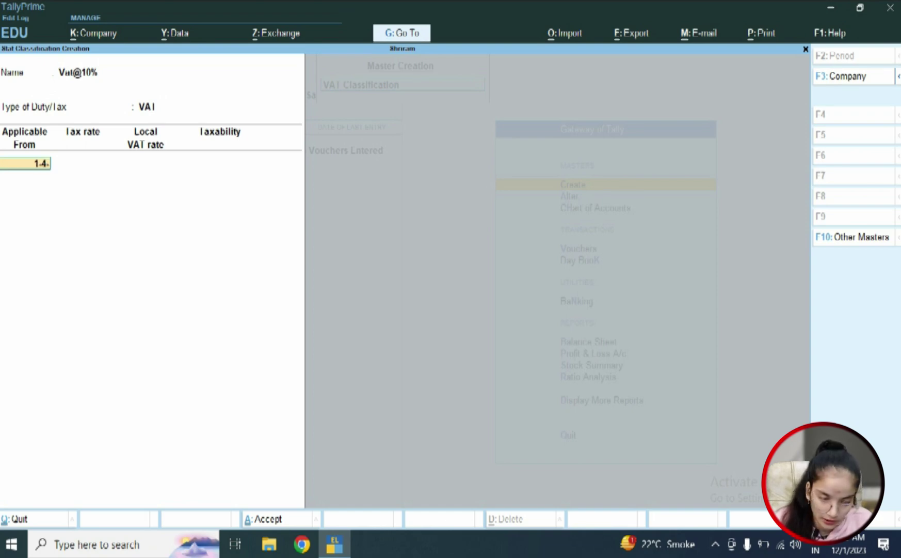
type("2023")
key("Return")
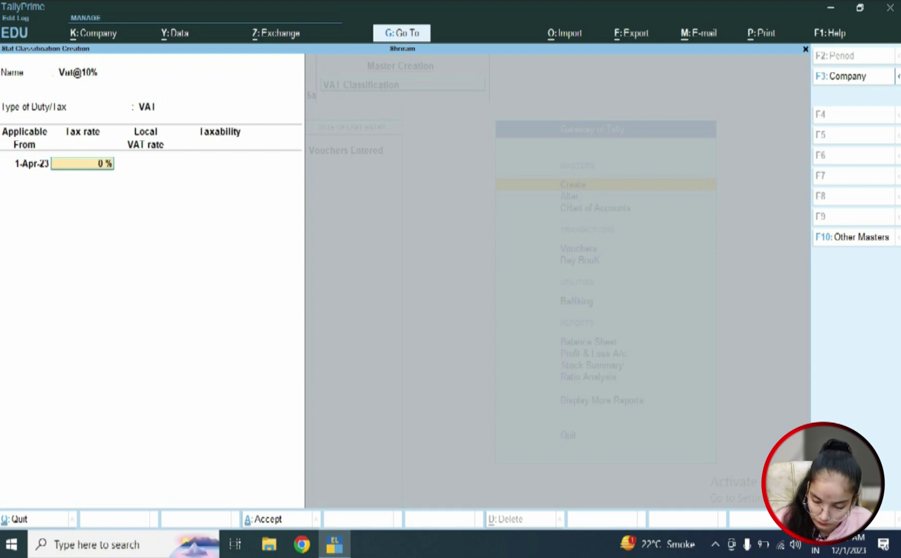
type("10")
key("Return")
key("Return")
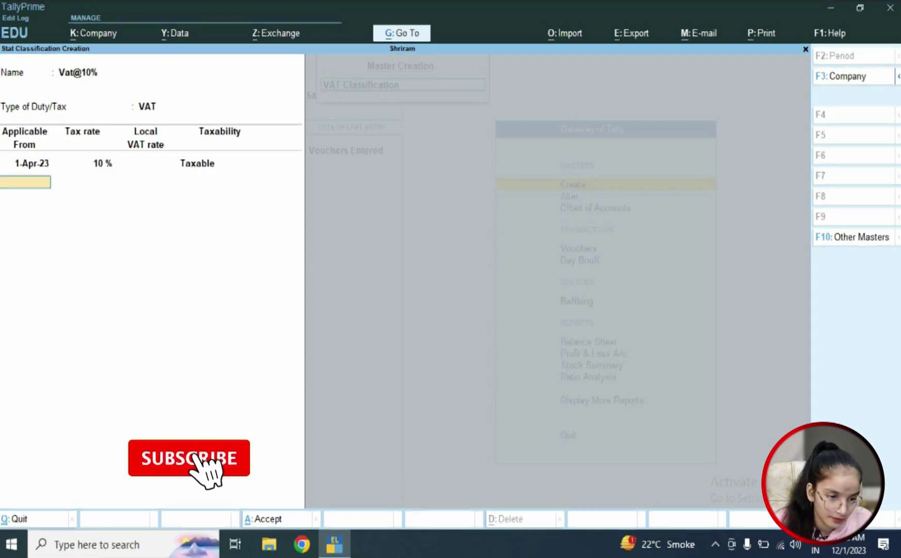
key("Return")
Create the VAT classification Vat@20%, applicable from 1-4-2023 with a 20% tax rate and Taxable taxability, and leave master creation.
type("Vat")
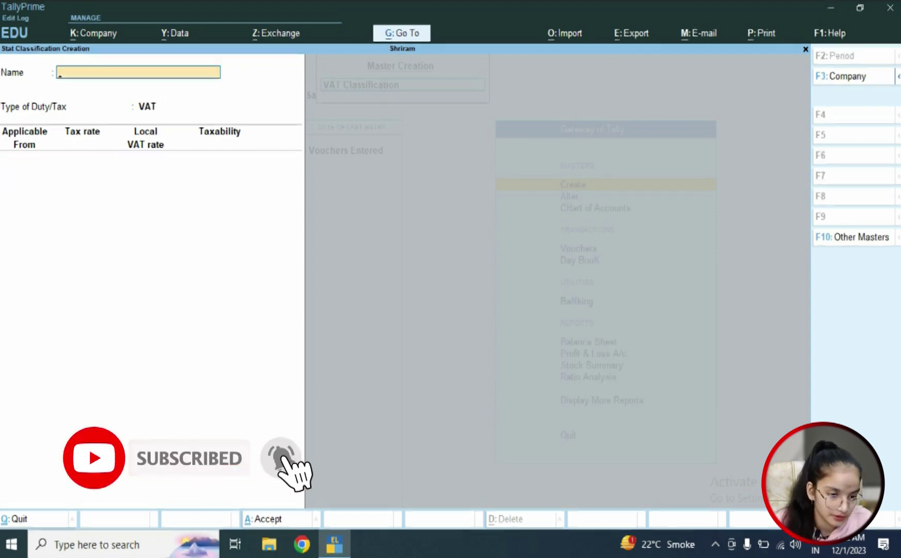
type("@20%")
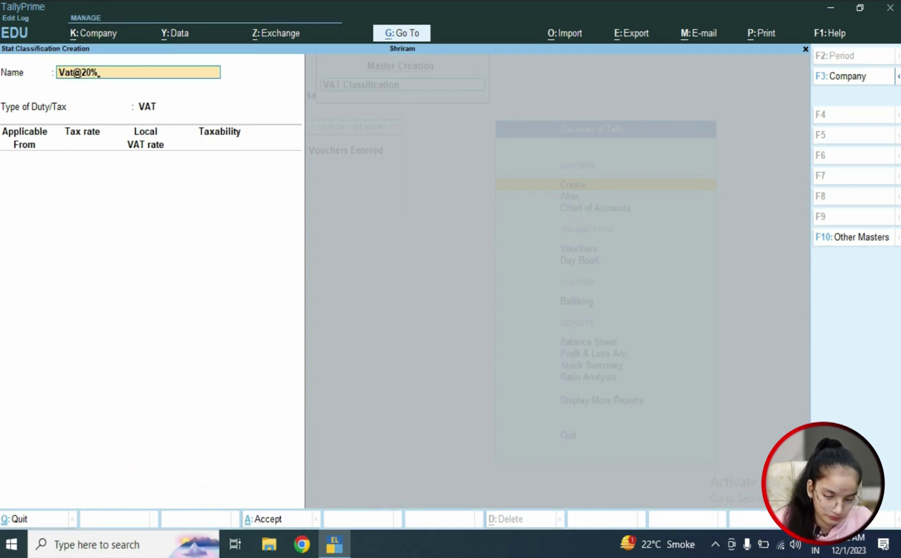
key("Return")
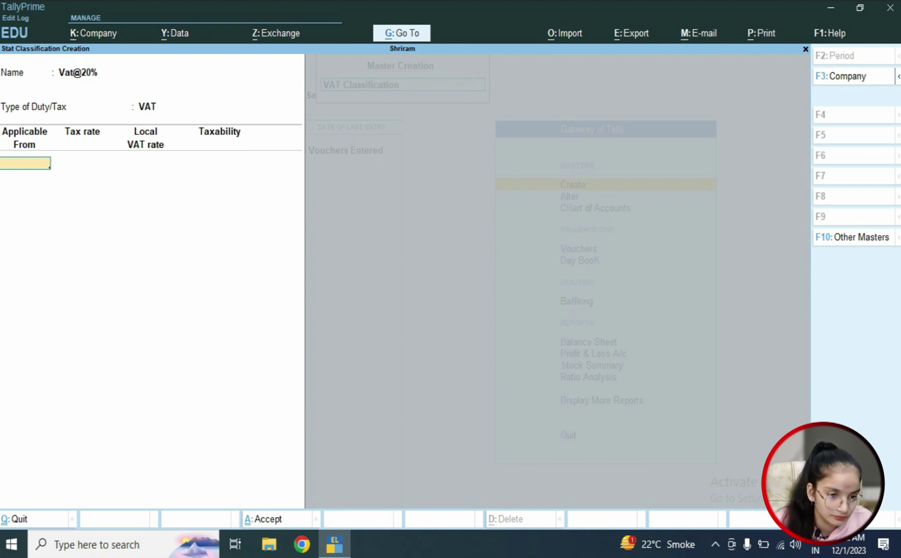
type("1-42023")
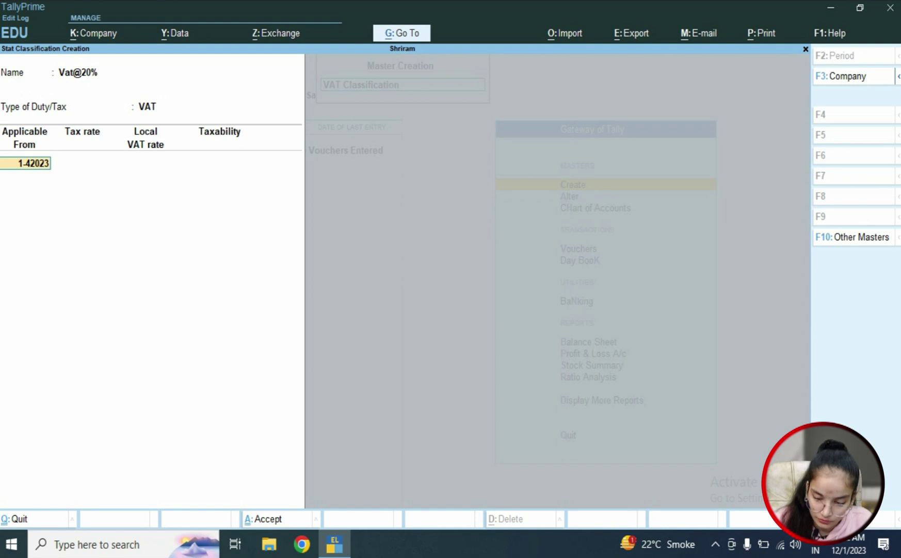
key("BackSpace")
key("BackSpace")
key("BackSpace")
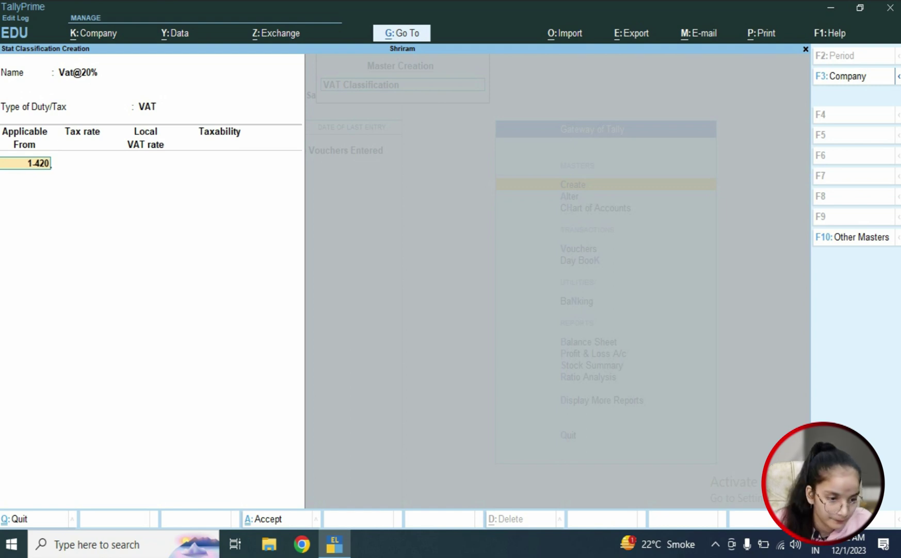
key("BackSpace")
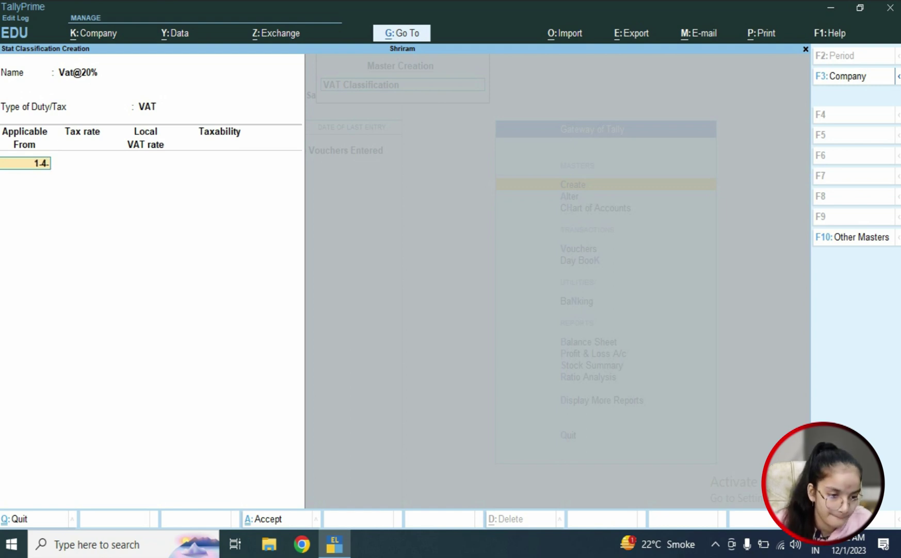
type("-2023")
key("Return")
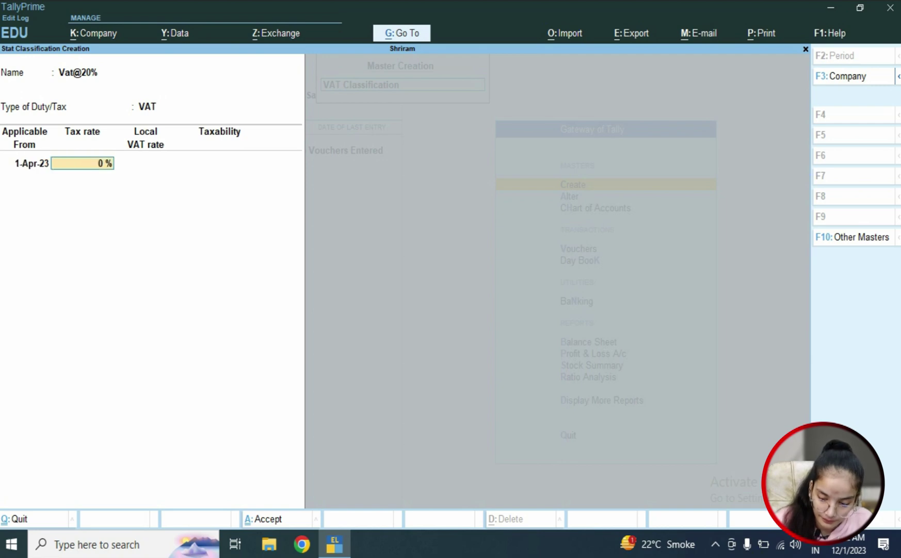
type("20")
key("Return")
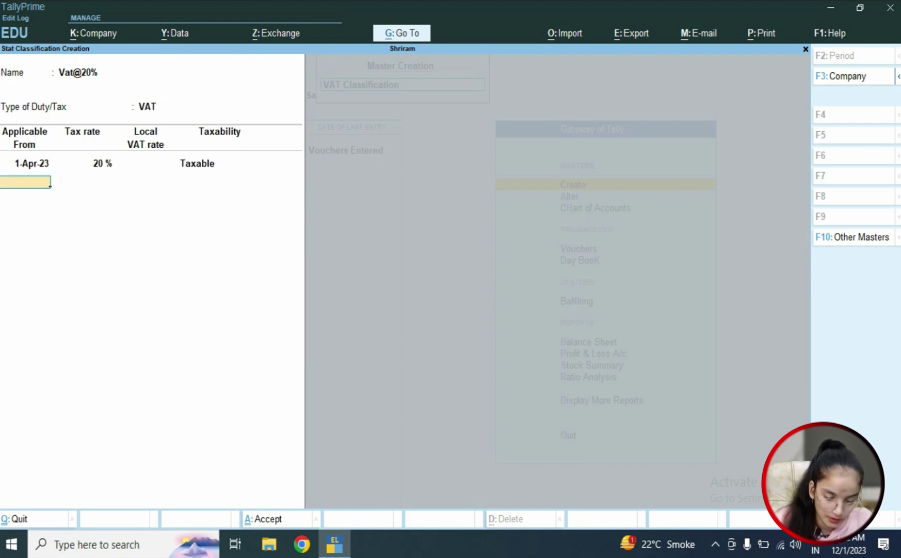
key("ctrl+a")
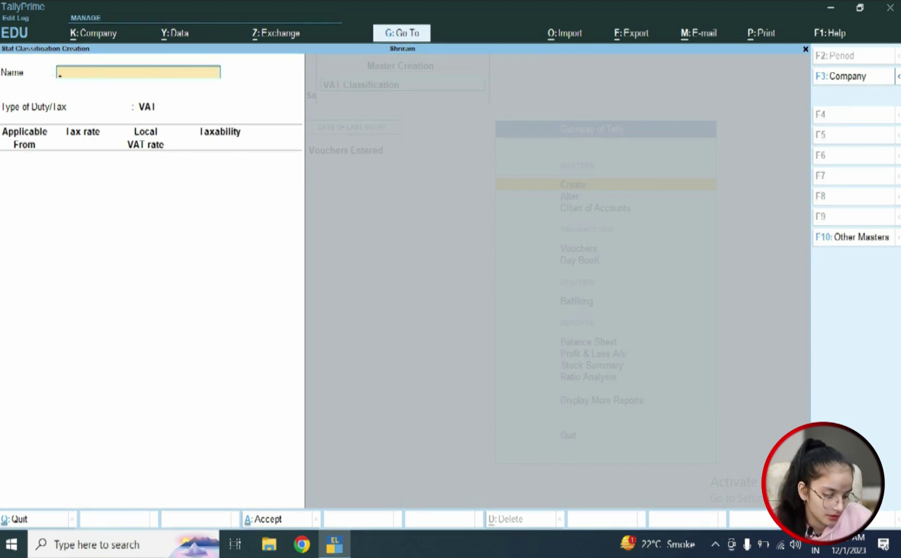
key("Escape")
key("Escape")
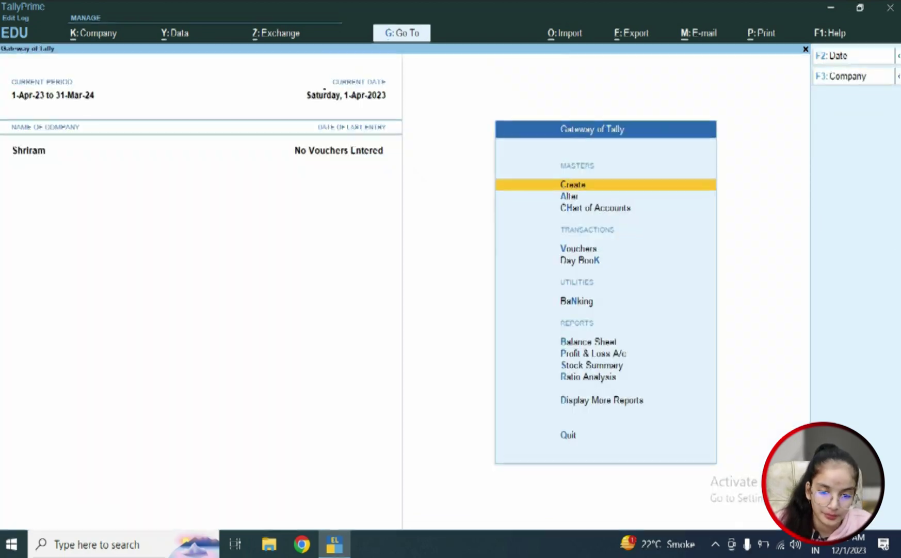
Start a new ledger named Purchase@10% and place it under Purchase Accounts.
key("Return")
key("Down")
key("Return")
type("Purchase")
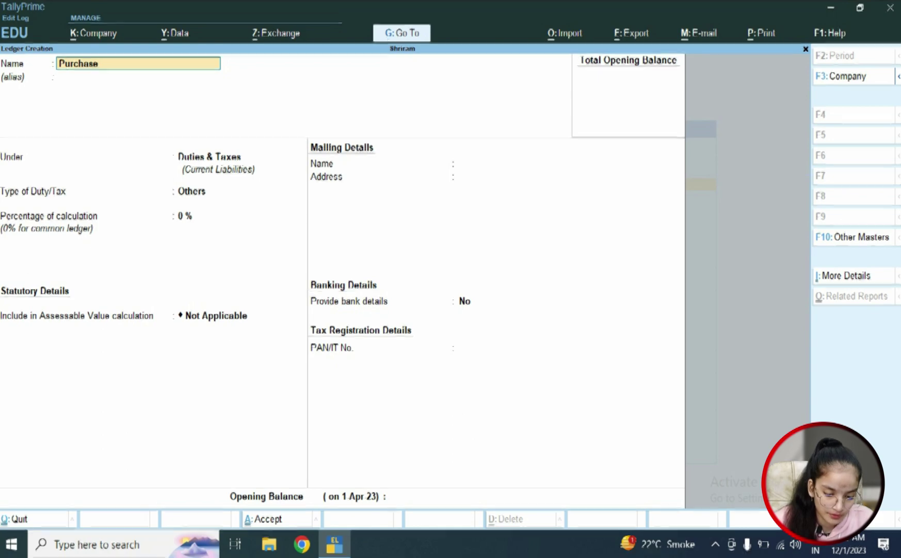
type("@10")
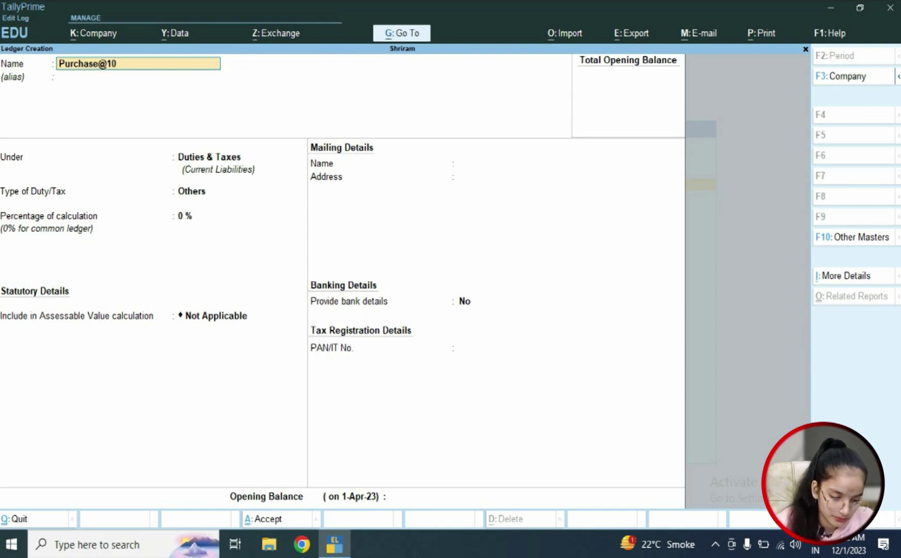
type("%")
key("Return")
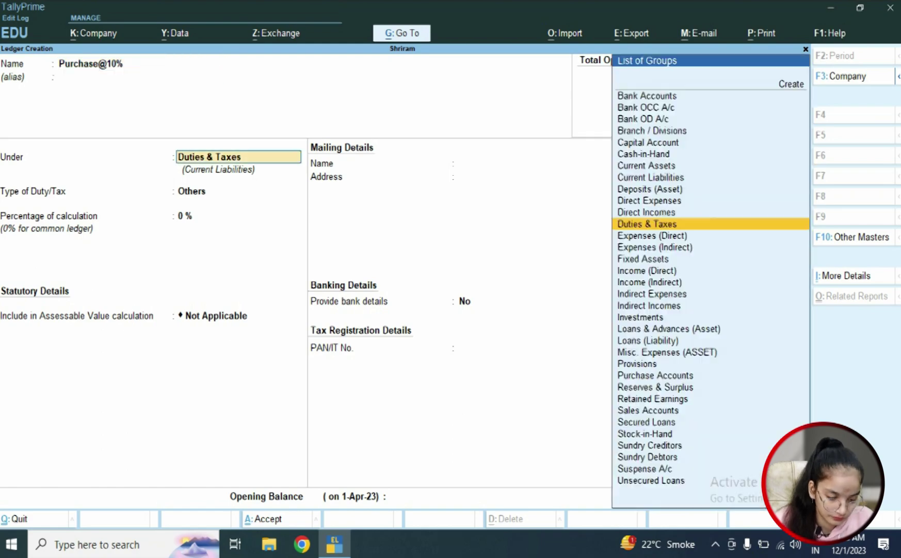
type("Purc")
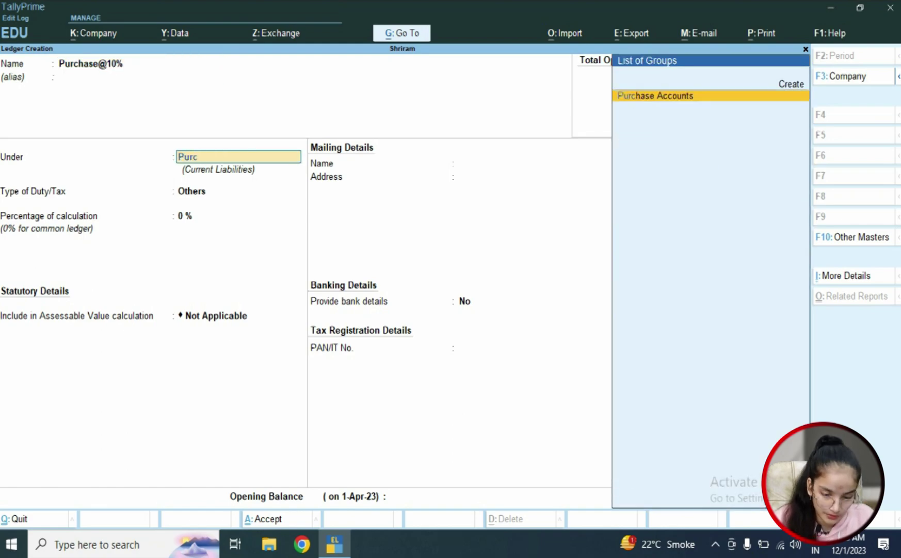
key("Return")
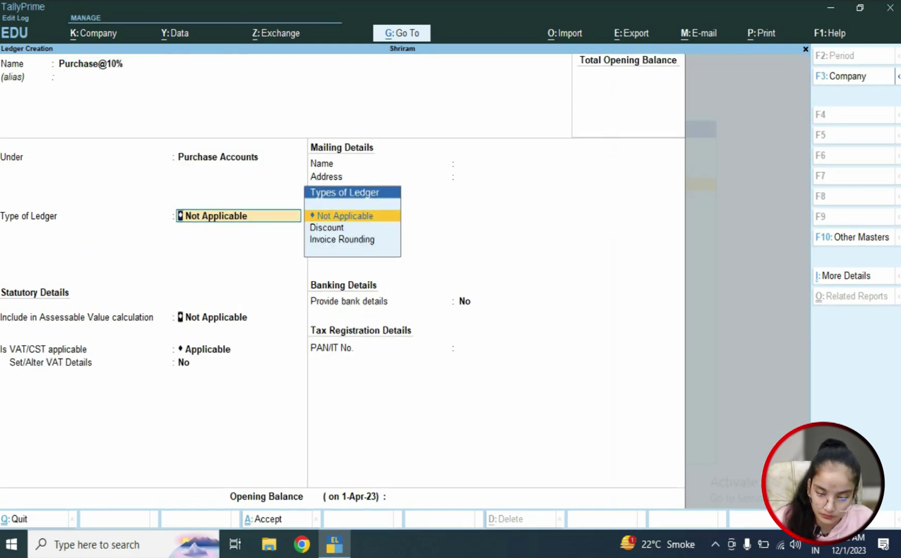
Keep VAT/CST applicable, enable VAT details with the Vat@10% classification, and save the Purchase@10% ledger.
key("Return")
key("Return")
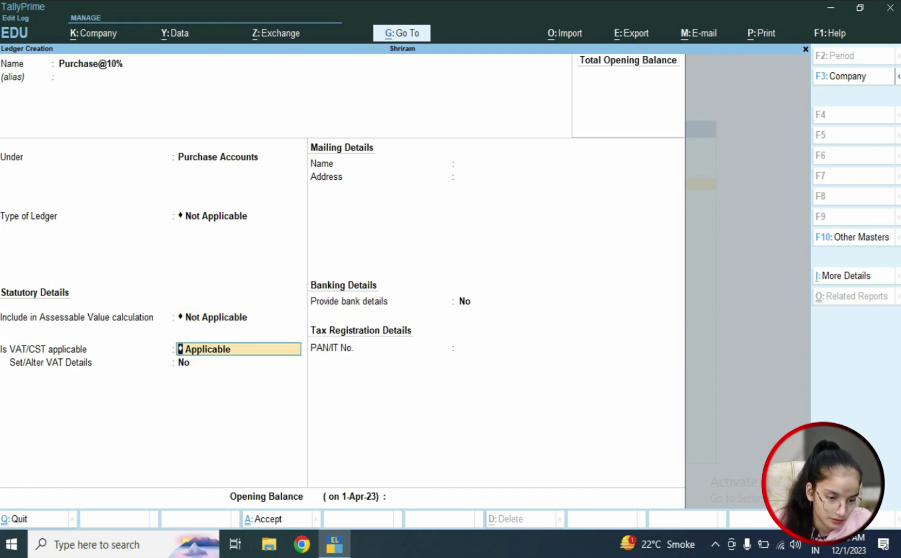
key("Return")
type("yes")
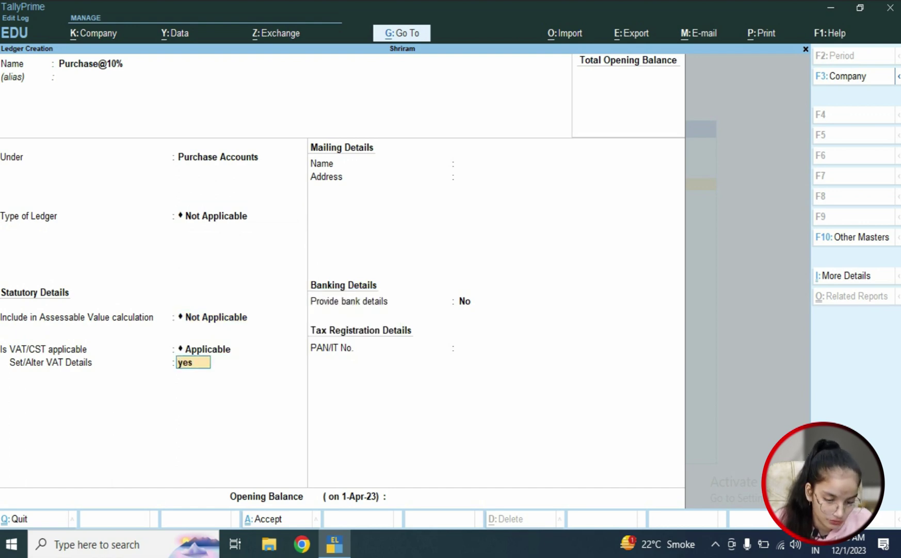
key("Return")
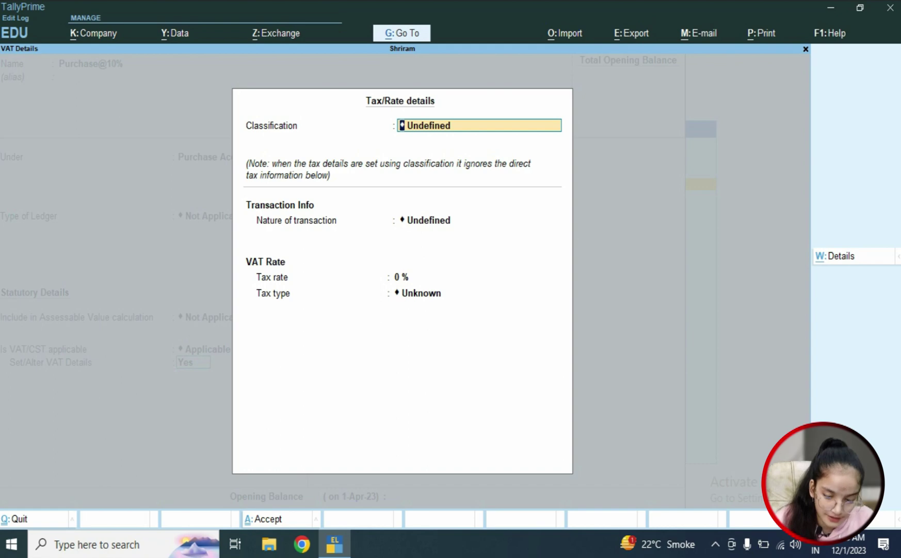
key("space")
key("Down")
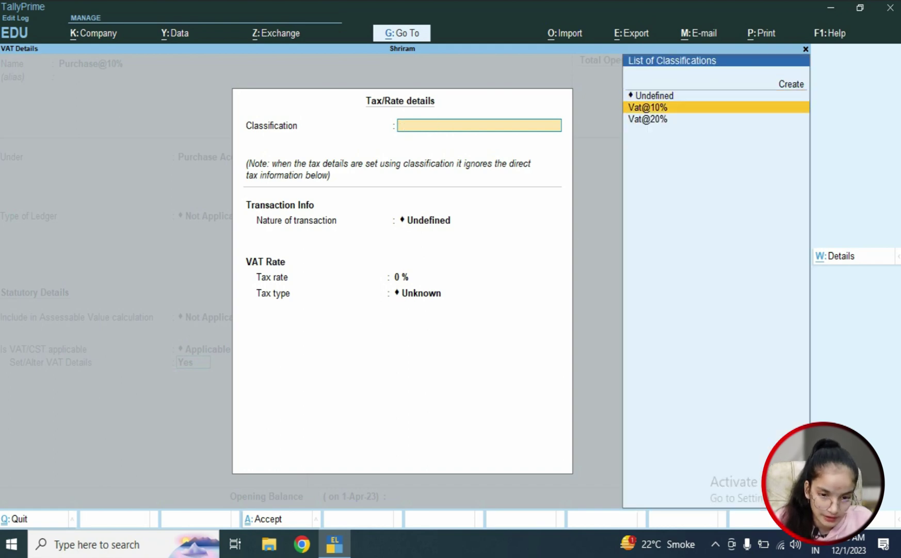
key("Return")
key("alt")
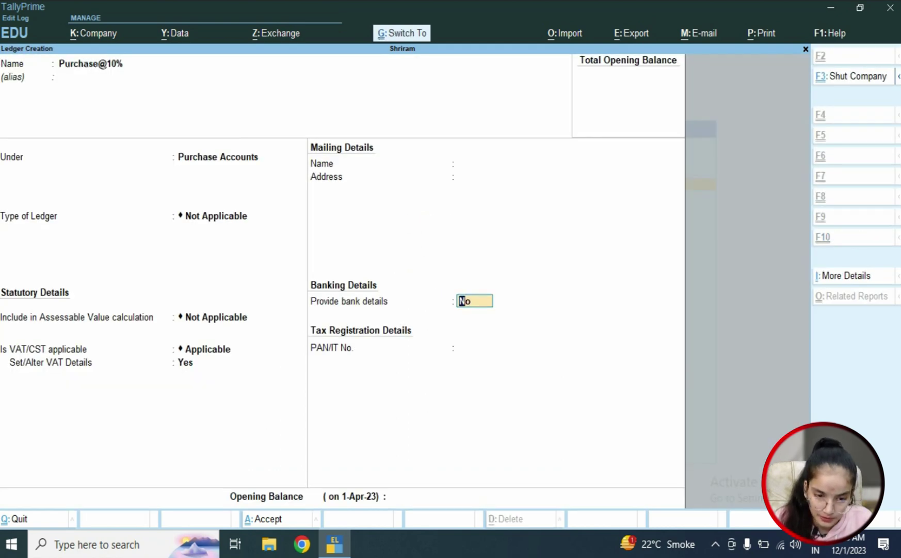
key("ctrl+a")
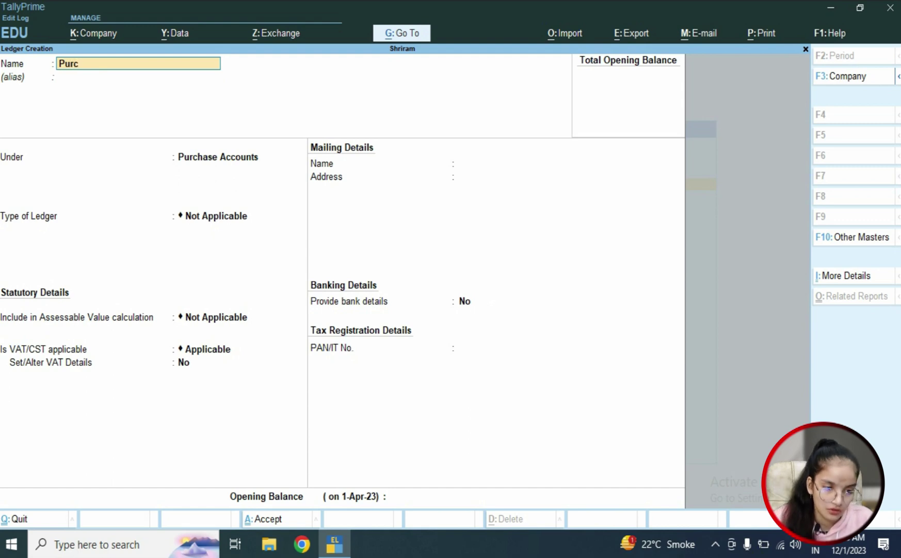
Name the next ledger Purchase@20% and keep it under Purchase Accounts.
type("Purchase@20%")
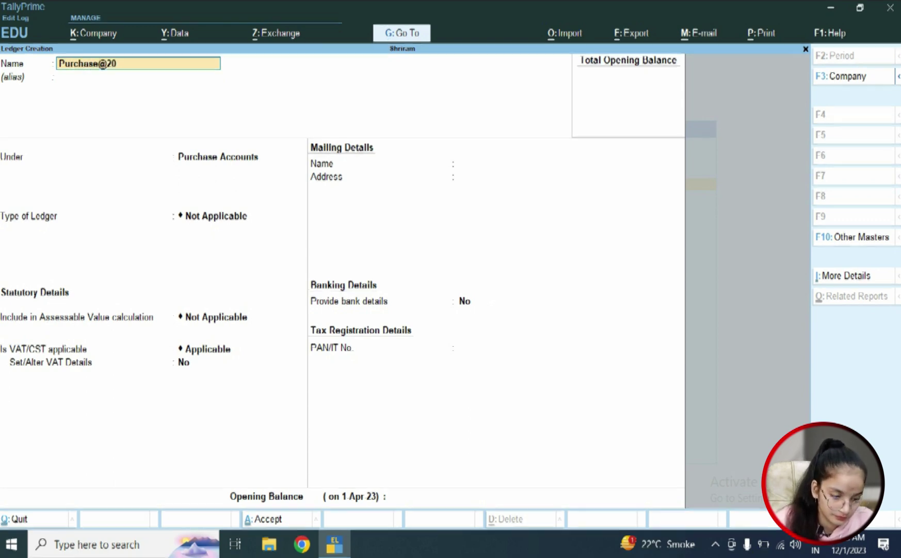
key("Return")
key("Return")
key("Return")
key("Return")
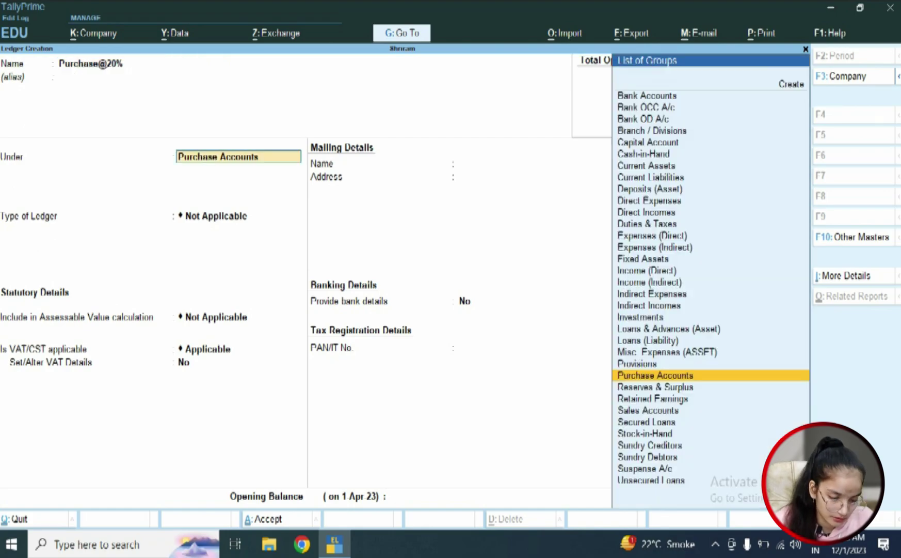
Enable VAT details for the Purchase@20% ledger, assign the Vat@20% classification, and save the ledger.
key("Return")
type("yes")
key("Return")
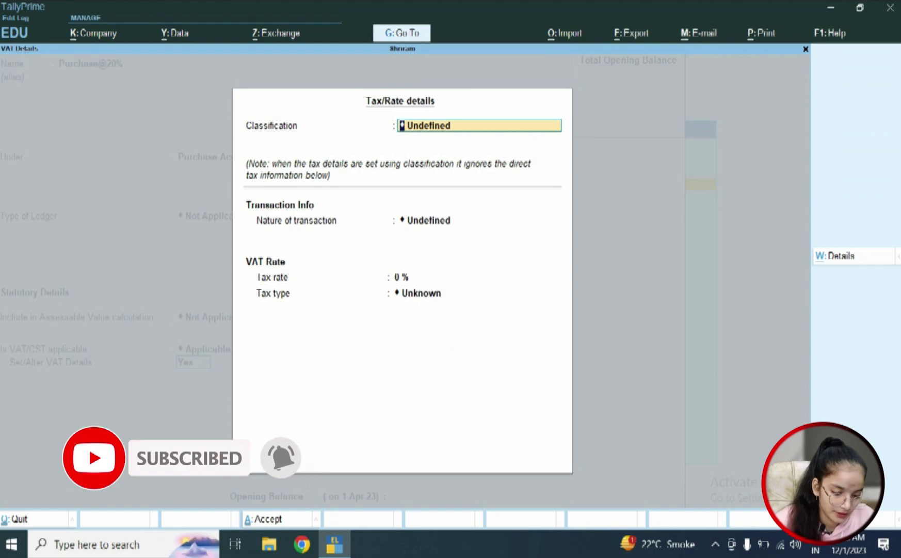
key("BackSpace")
key("Down")
key("Down")
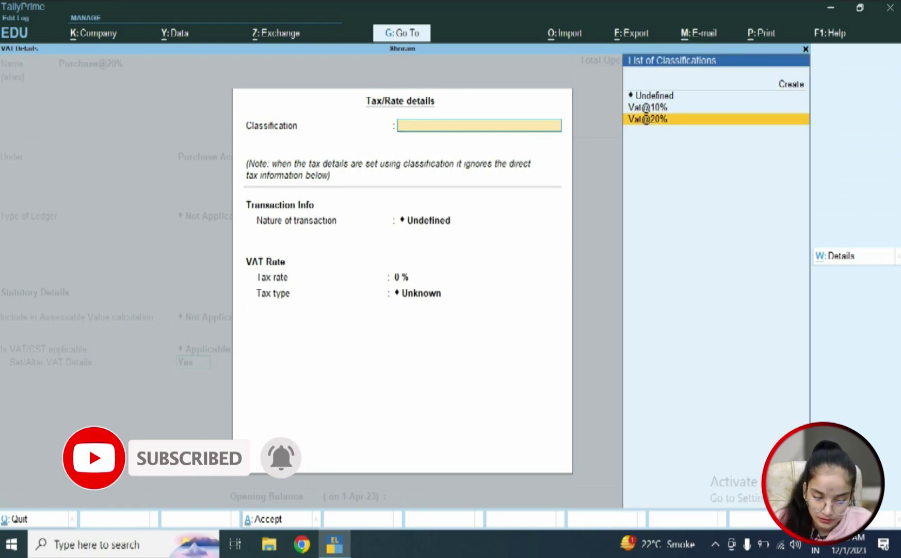
key("Return")
key("Return")
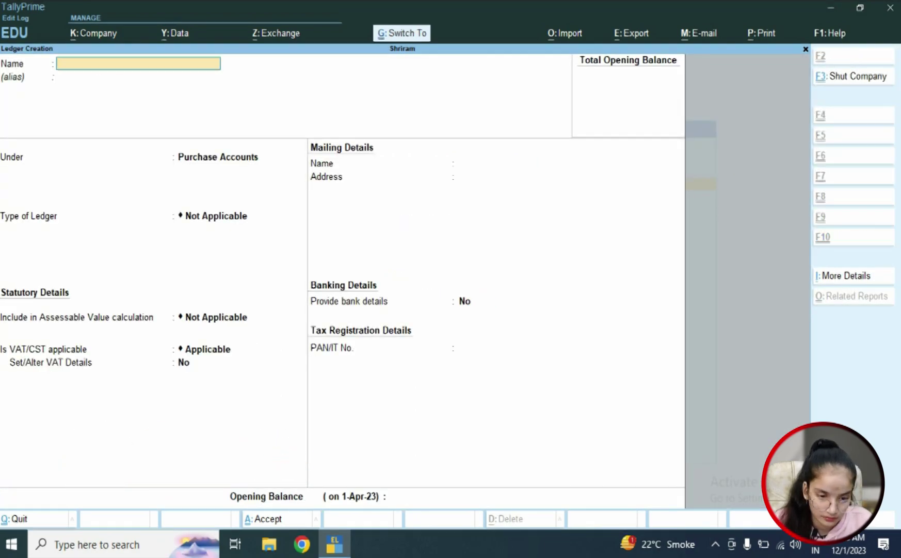
Name the next ledger Vat@10% and place it under Duties & Taxes.
type("Vat")
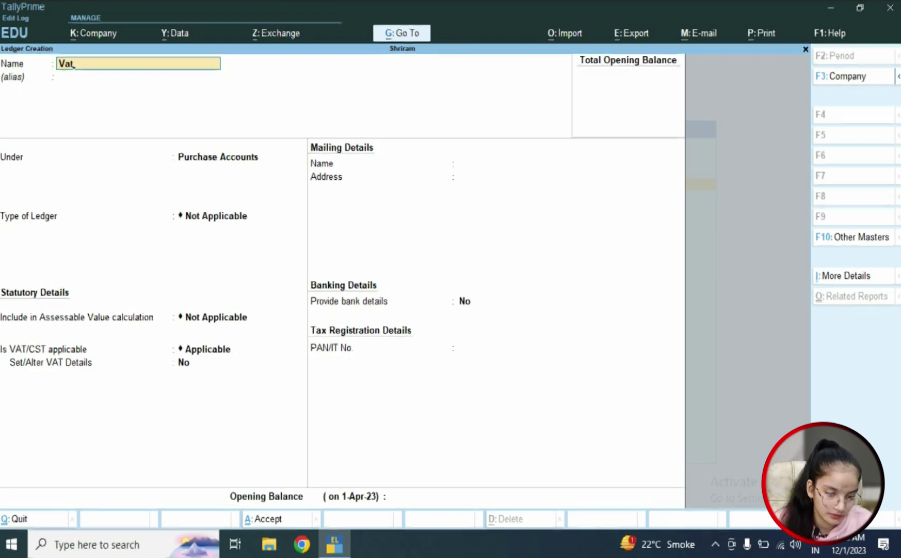
type("@10")
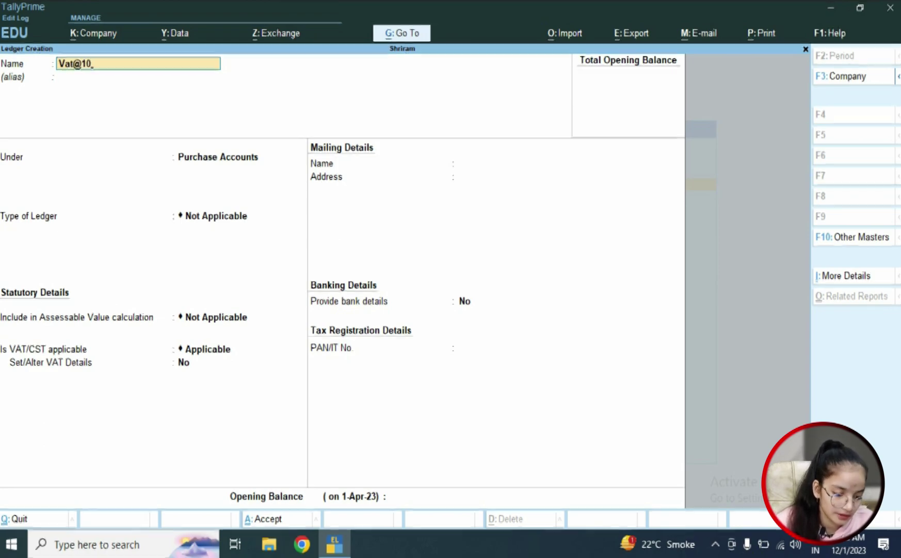
type("%")
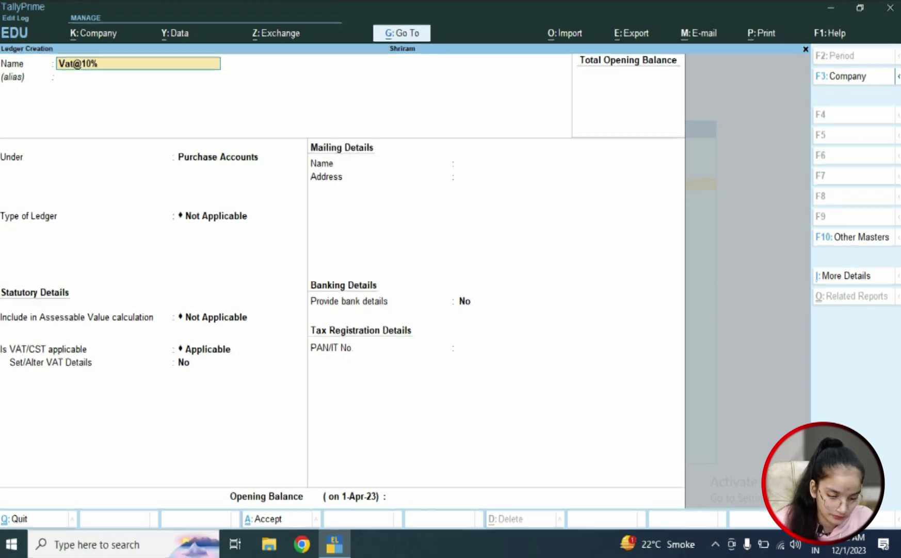
key("Return")
type("Du")
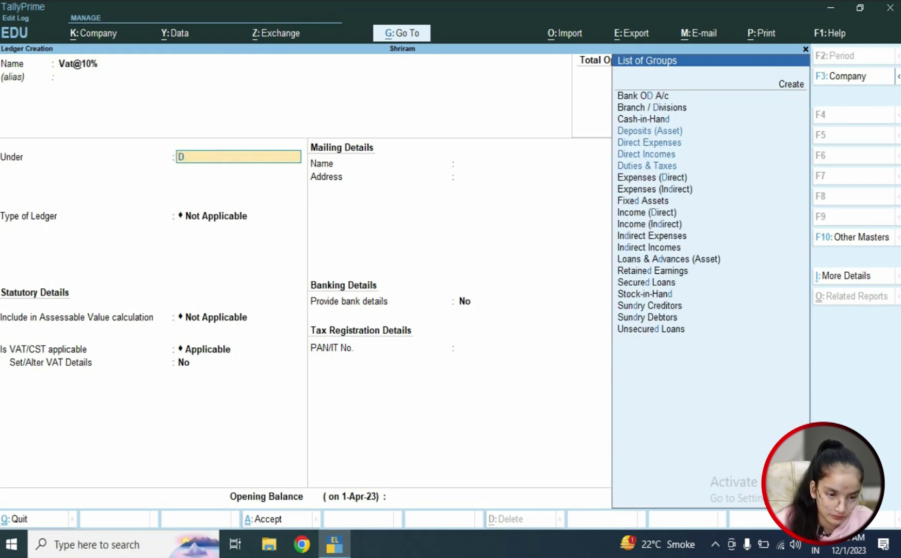
key("Return")
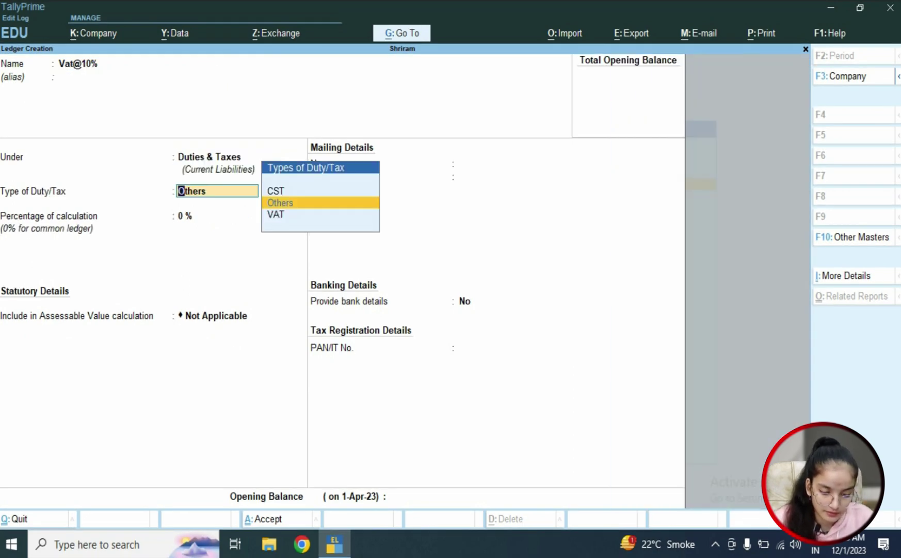
Set the Vat@10% ledger's duty type to VAT with a 10% calculation percentage, and save it.
key("Down")
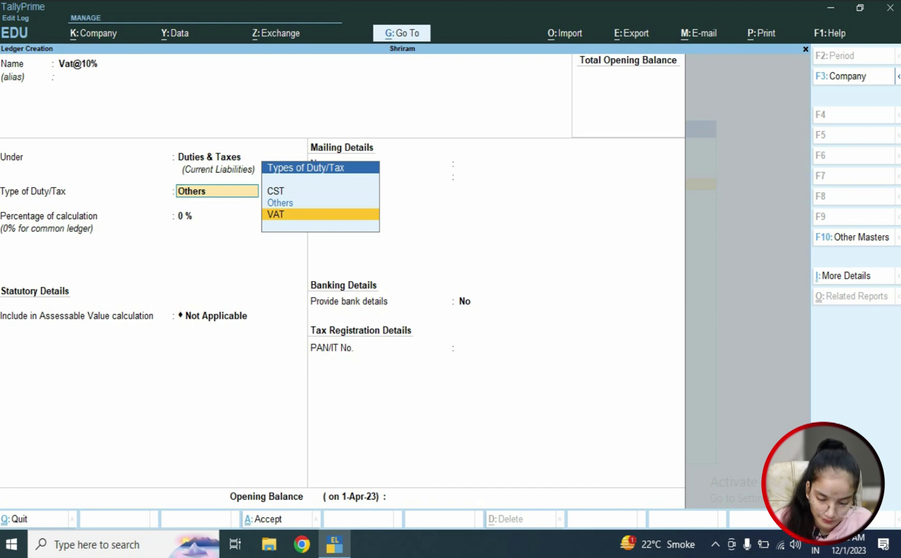
key("Return")
type("10")
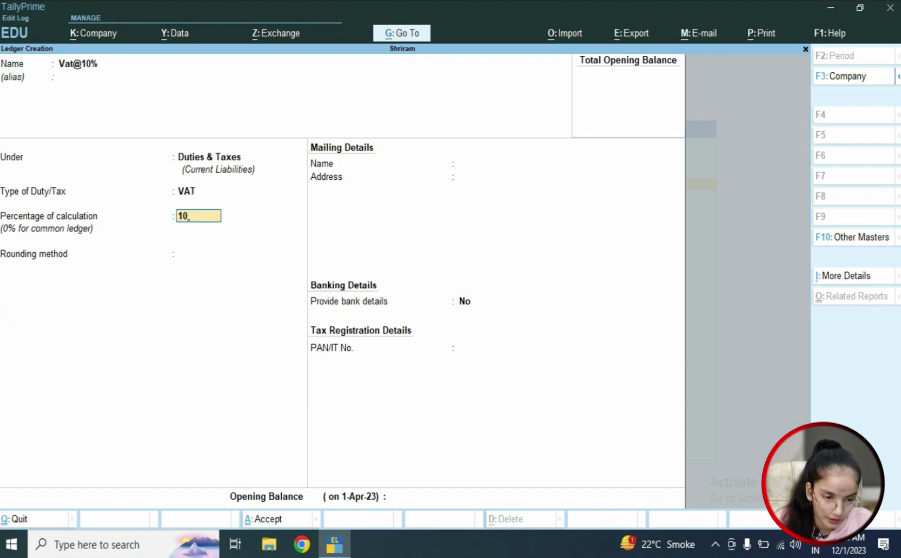
key("Return")
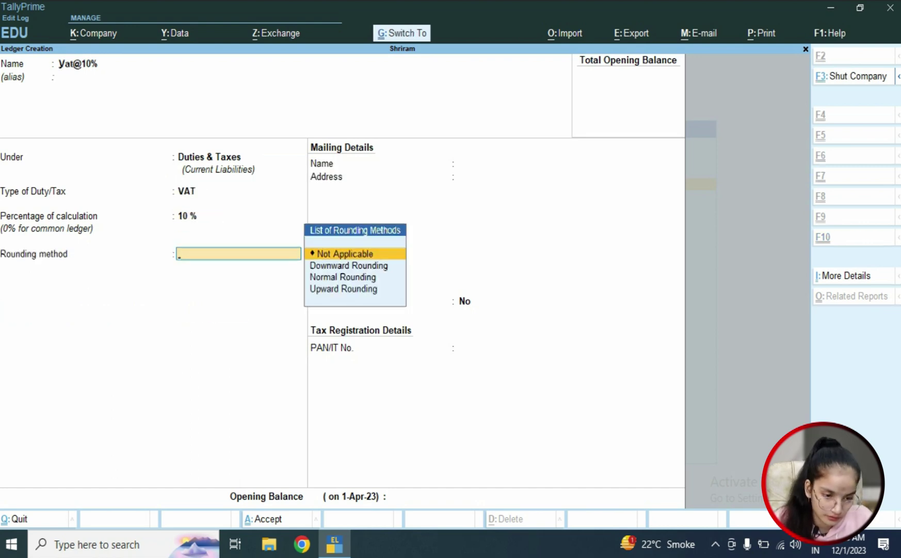
key("ctrl+a")
Name the next ledger Vat@20% and keep it under Duties & Taxes.
type("Vat@")
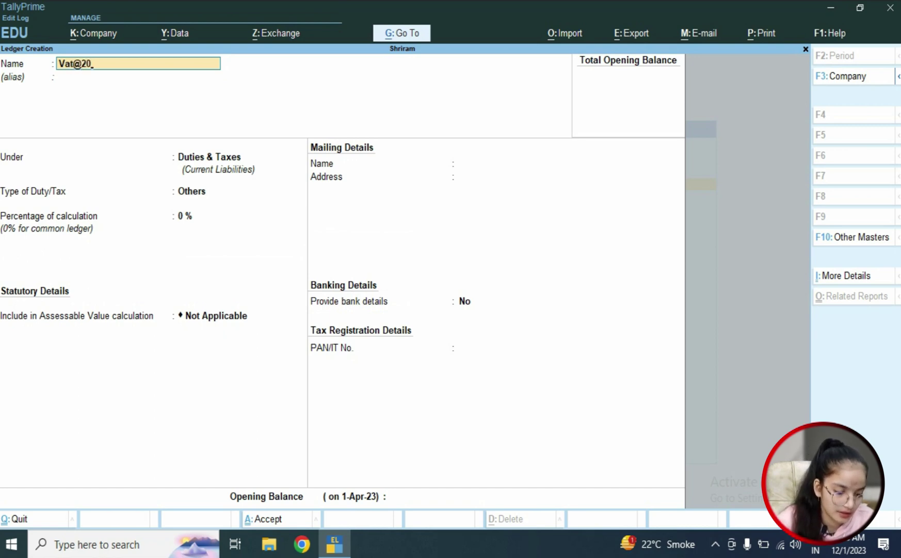
key("Return")
key("Return")
key("Return")
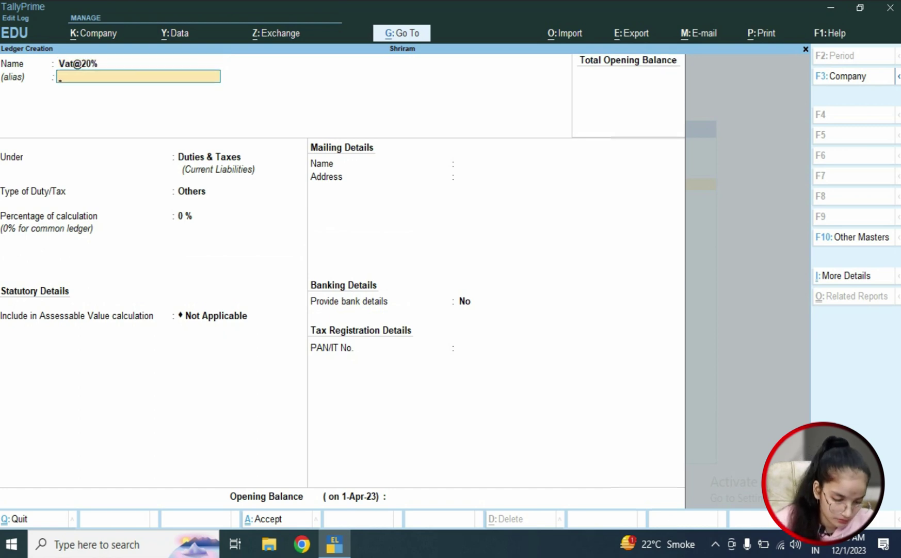
Set the Vat@20% ledger's duty type to VAT with a 20% calculation percentage, and save it.
key("Down")
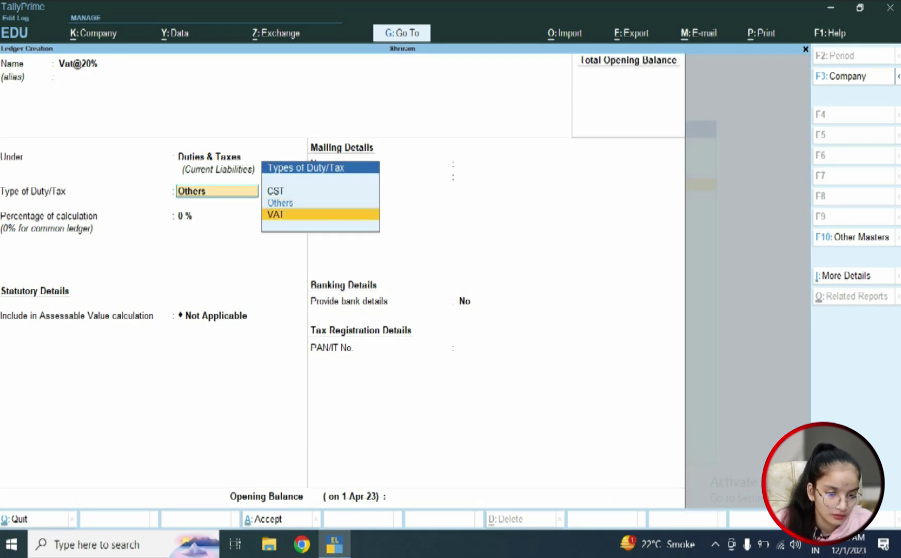
key("Return")
type("20")
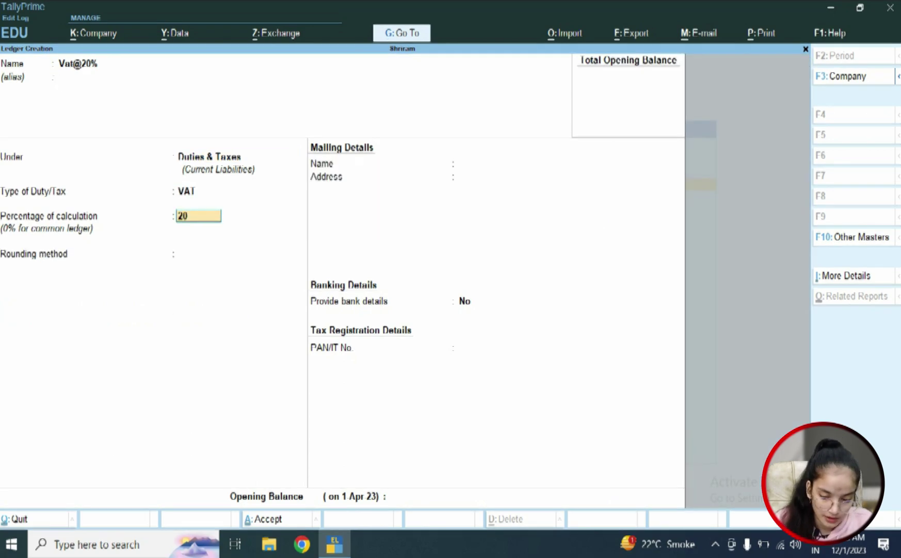
key("Return")
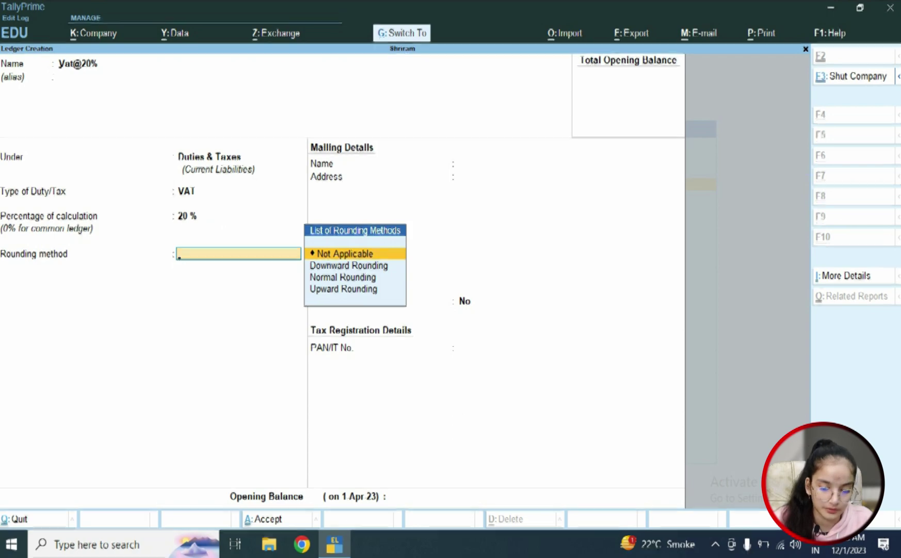
key("ctrl+a")
Name the next ledger Sundry Creditor and place it under the Sundry Creditors group.
type("S")
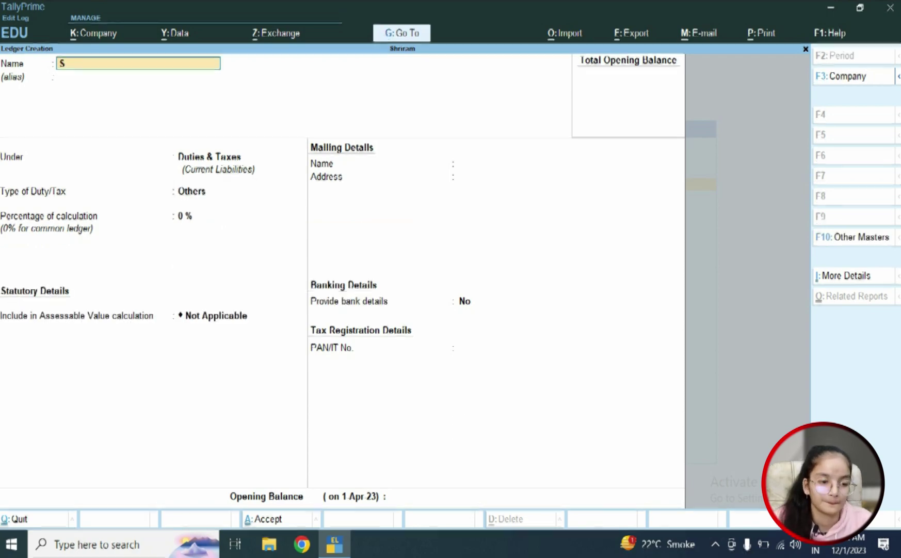
type("undr")
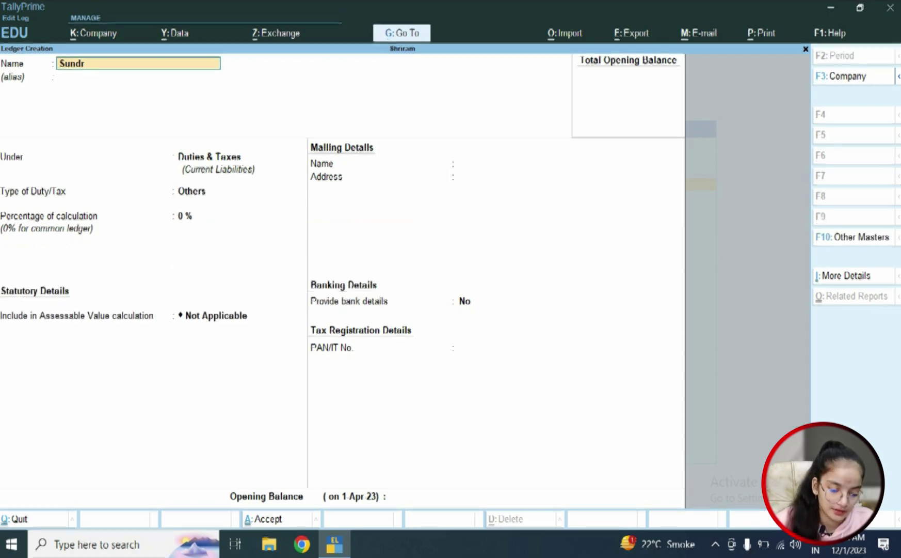
type("y Creditor")
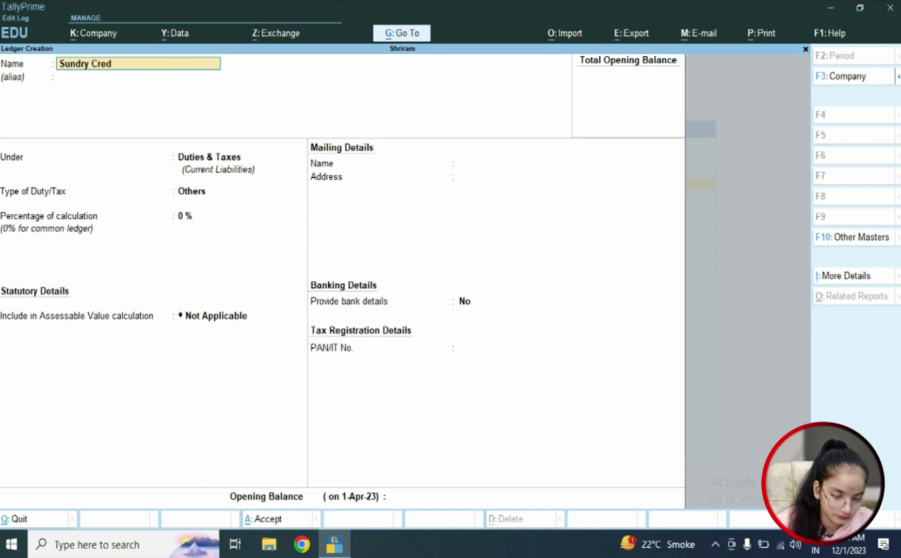
key("Return")
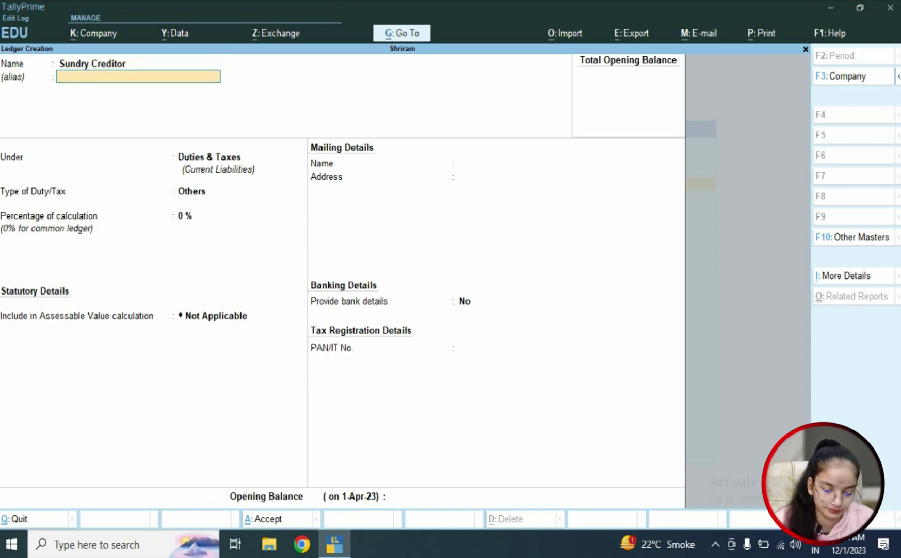
key("Return")
type("Sund")
key("Down")
key("Up")
key("Return")
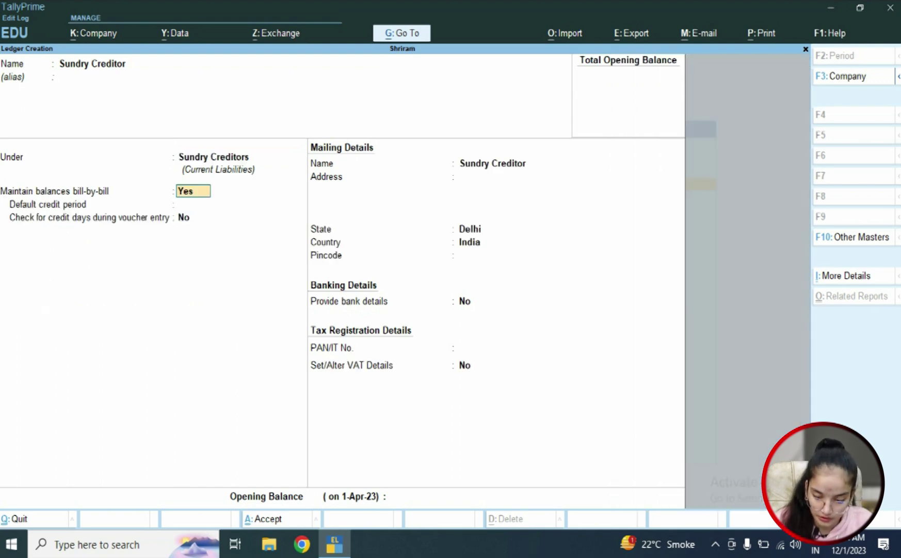
Keep the Sundry Creditor ledger's default bill-by-bill, mailing and bank settings, and turn on its VAT details.
key("Return")
key("Return")
key("Return")
key("Return")
key("Return")
key("Return")
key("Return")
key("Return")
key("Return")
key("Return")
type("ye")
key("Return")
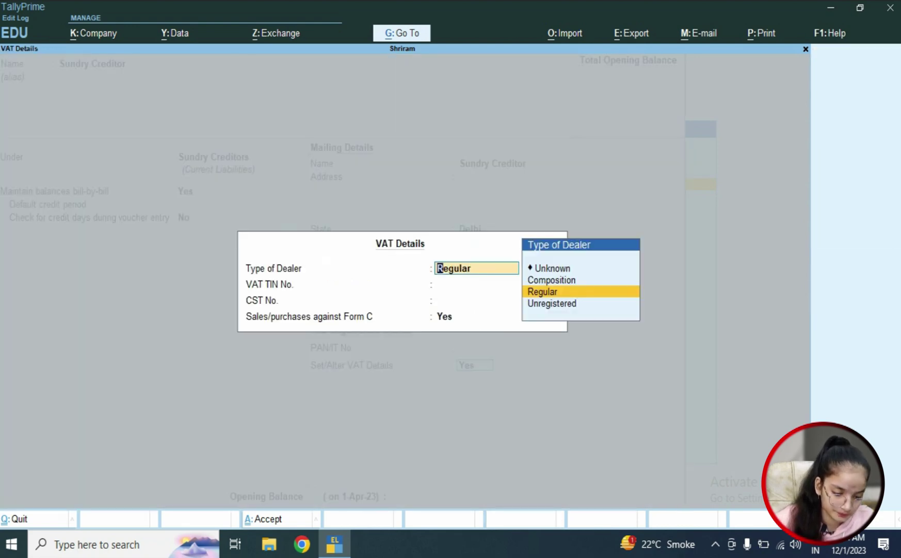
Keep the Sundry Creditor ledger's dealer type as Regular, accept its VAT details and save the ledger.
key("Return")
key("ctrl+a")
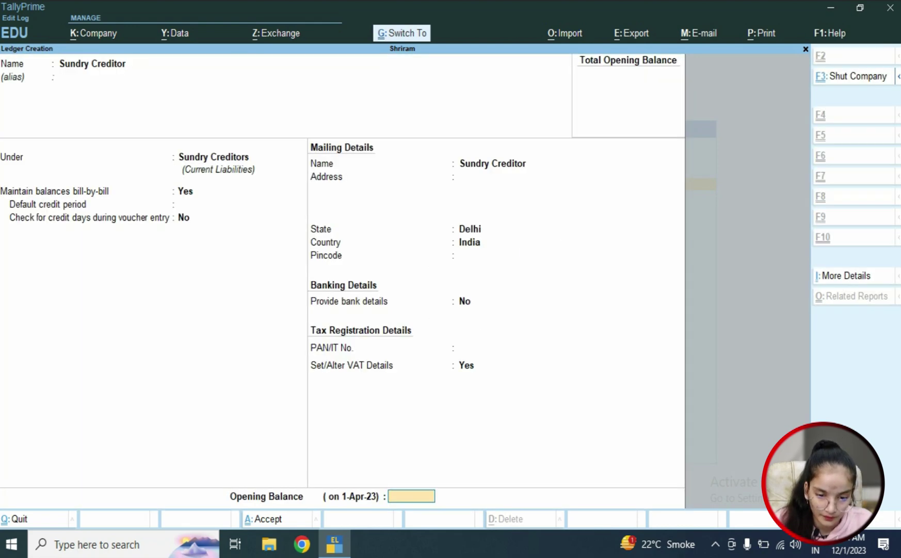
key("ctrl+a")
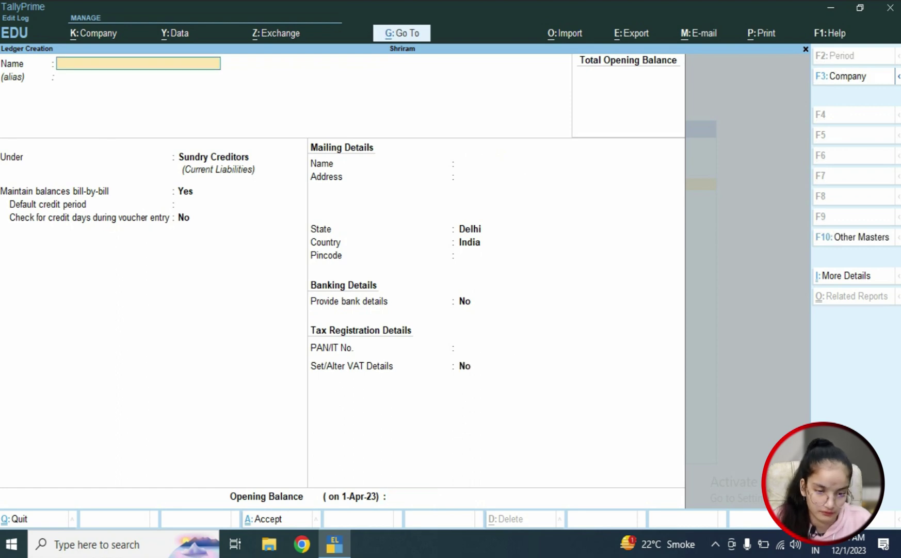
Leave ledger creation and start a new stock item named Laptop@10%.
key("Escape")
key("Return")
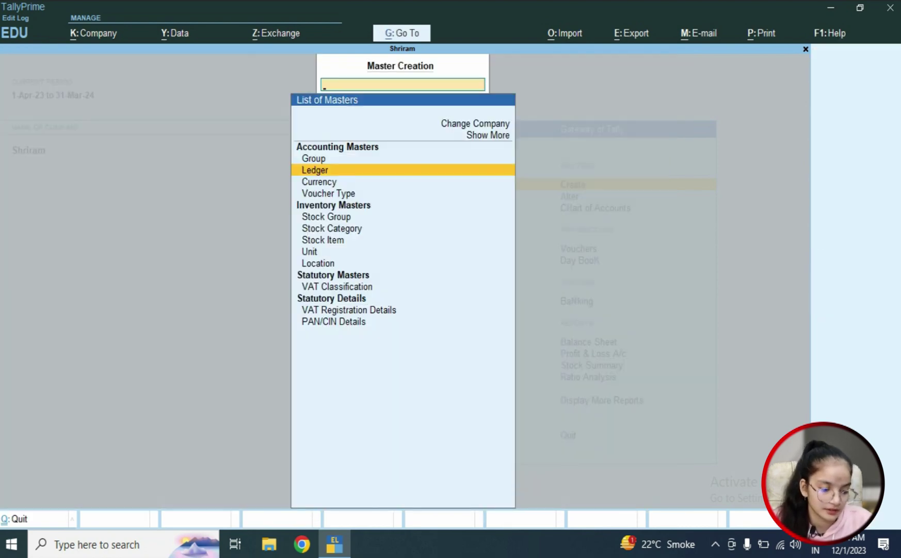
key("Down")
key("Down")
key("Down")
key("Down")
key("Down")
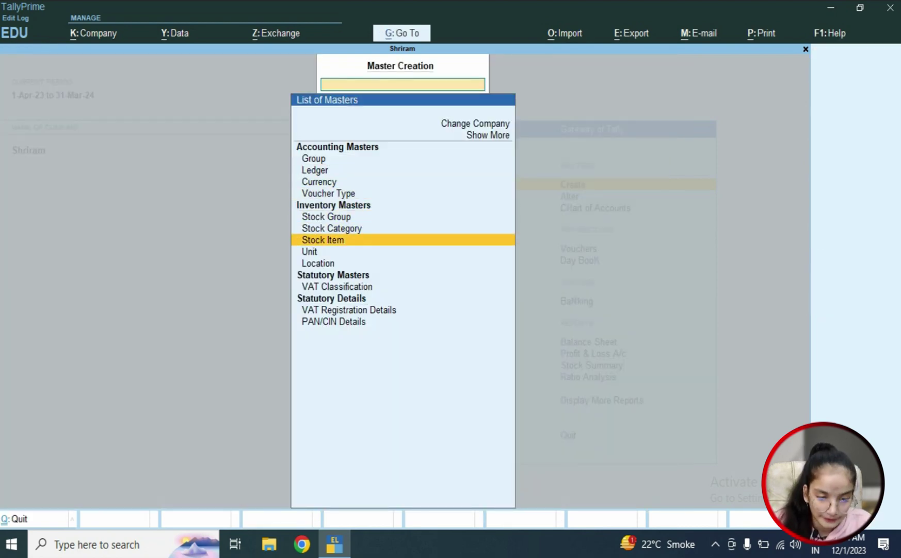
key("Return")
type("Laptop")
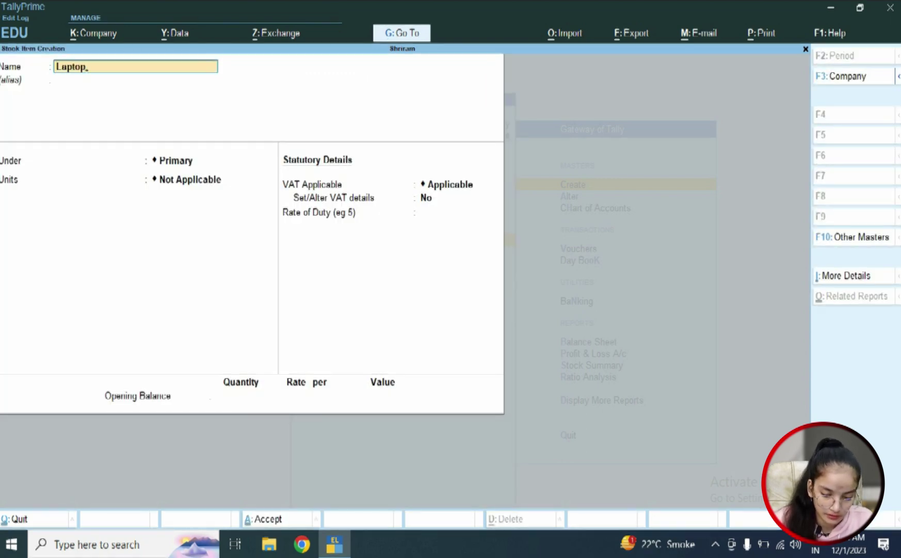
type("@10")
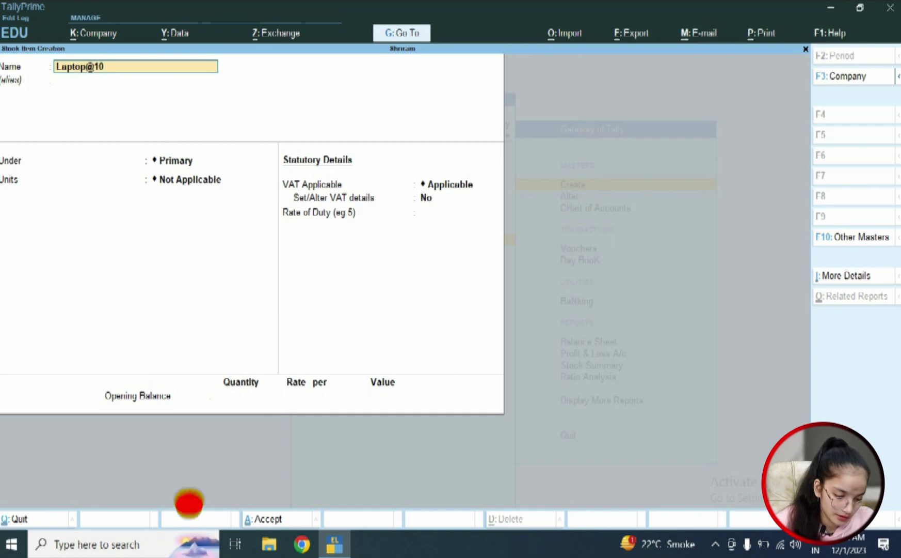
type("%")
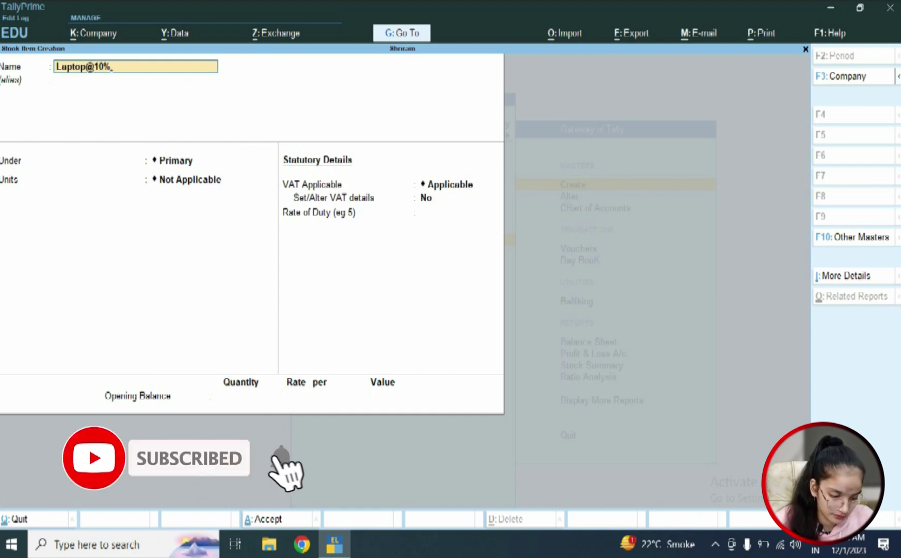
Create a new stock group named Dell and place the Laptop@10% item under it.
key("Return")
key("Return")
key("alt+c")
type("D")
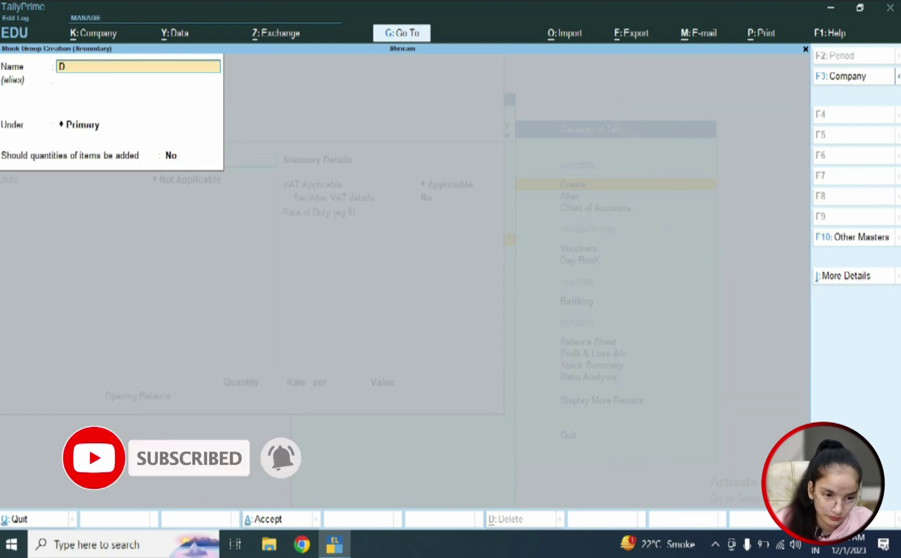
type("ell")
key("ctrl+a")
Create a simple unit with the symbol pcs for the Laptop@10% item, keeping standard rates off.
key("Return")
key("alt+c")
type("pcs")
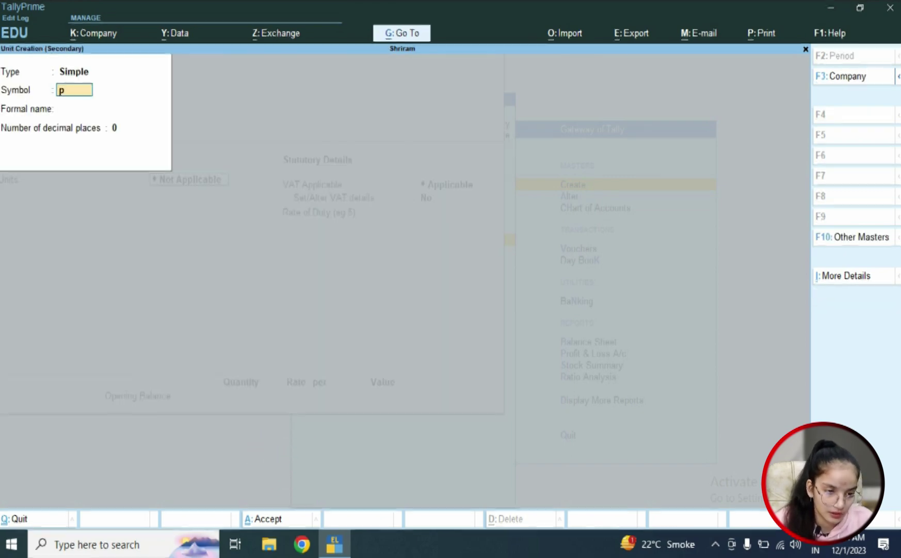
key("Return")
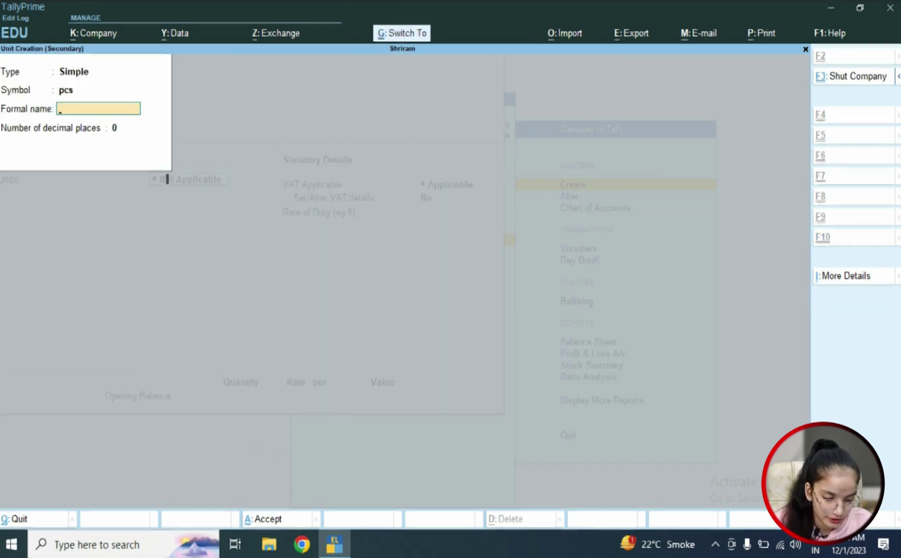
key("ctrl+a")
key("Return")
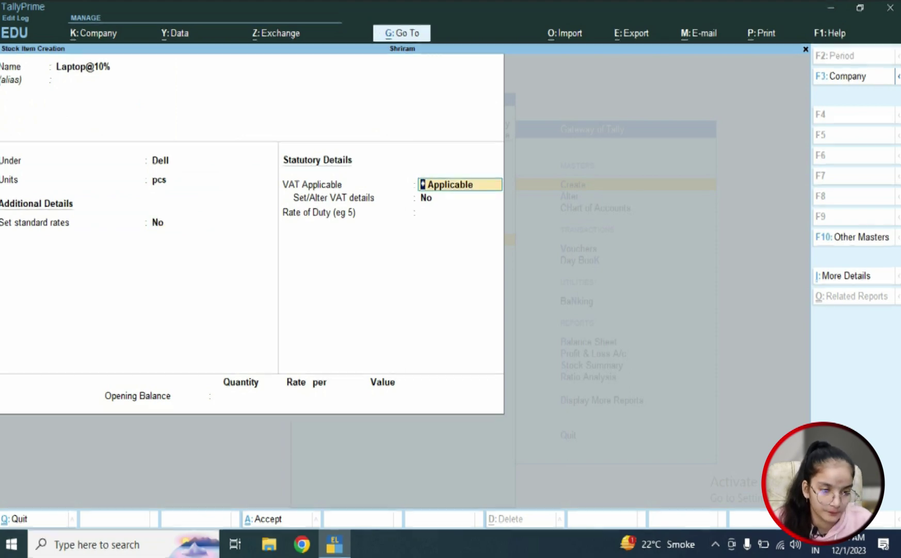
Keep VAT applicable for Laptop@10%, set its VAT details to the 10% classification, and save the stock item.
key("Return")
type("ye")
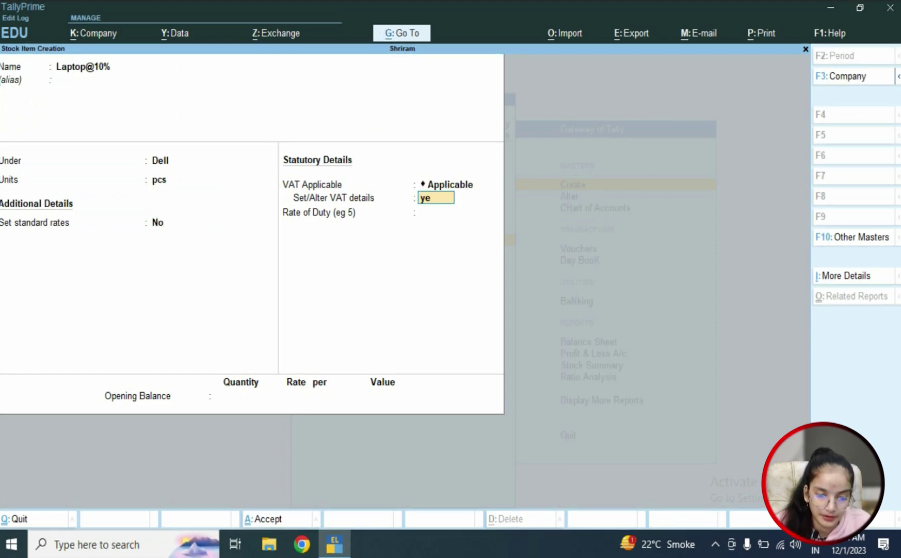
key("Return")
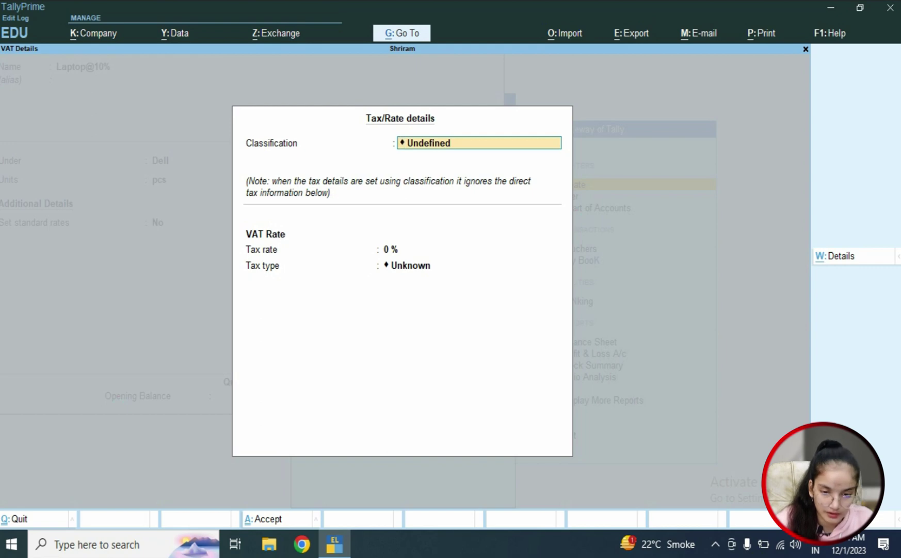
key("BackSpace")
key("Down")
key("Down")
key("Return")
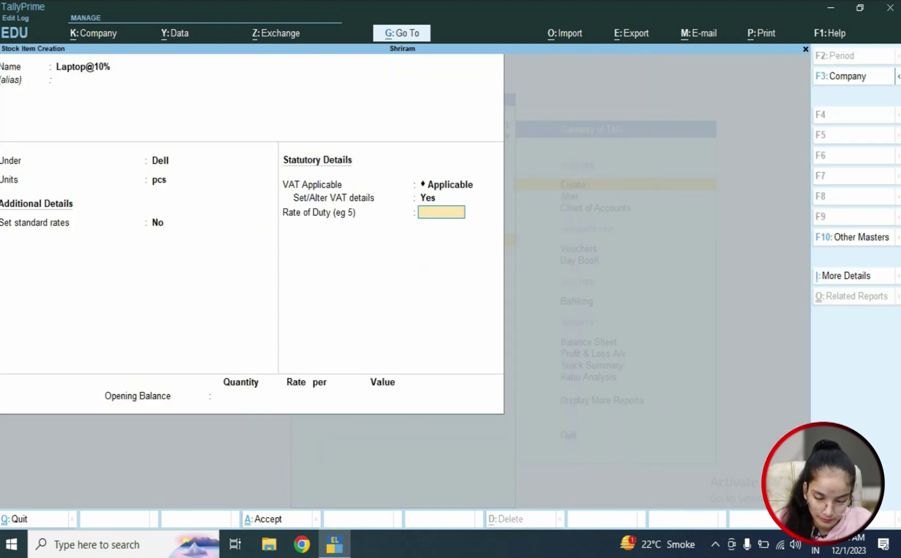
key("ctrl")
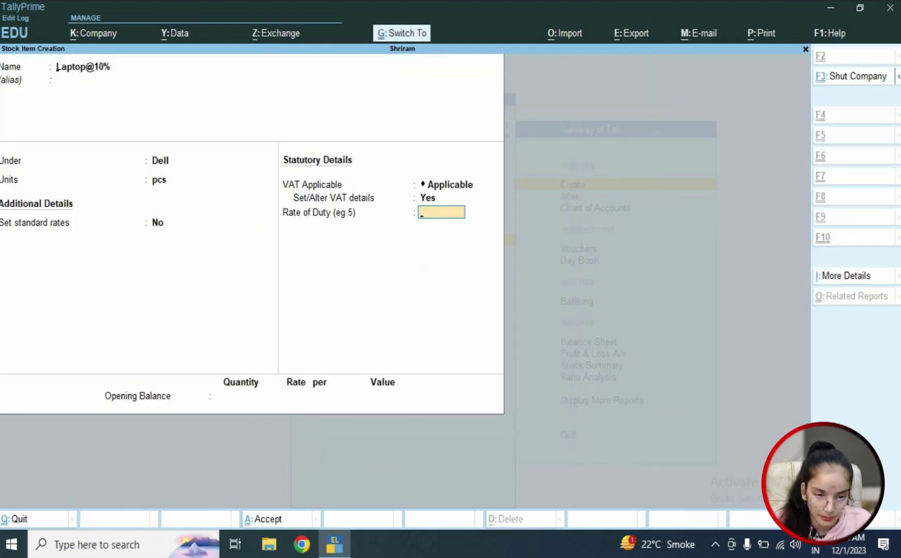
key("ctrl+a")
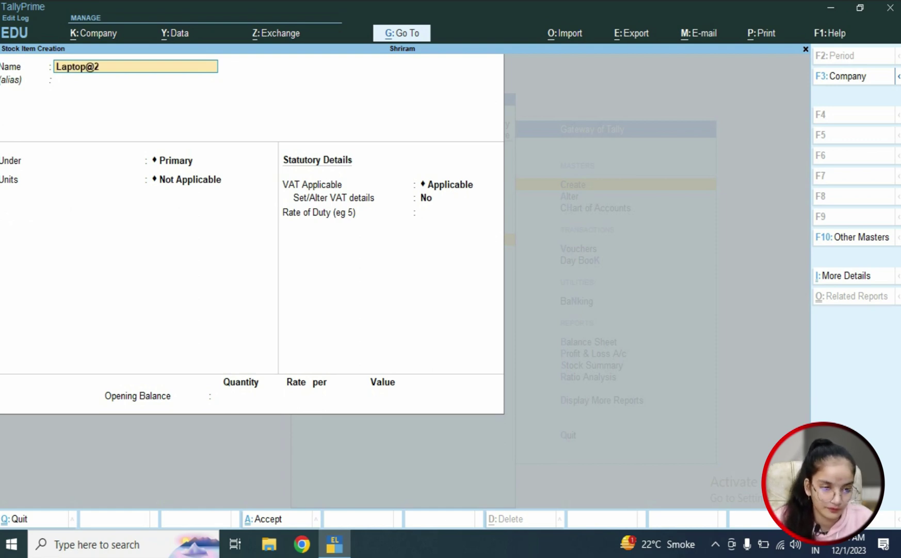
Name the next stock item Laptop@20%, place it under Dell and set its units to pcs.
key("Return")
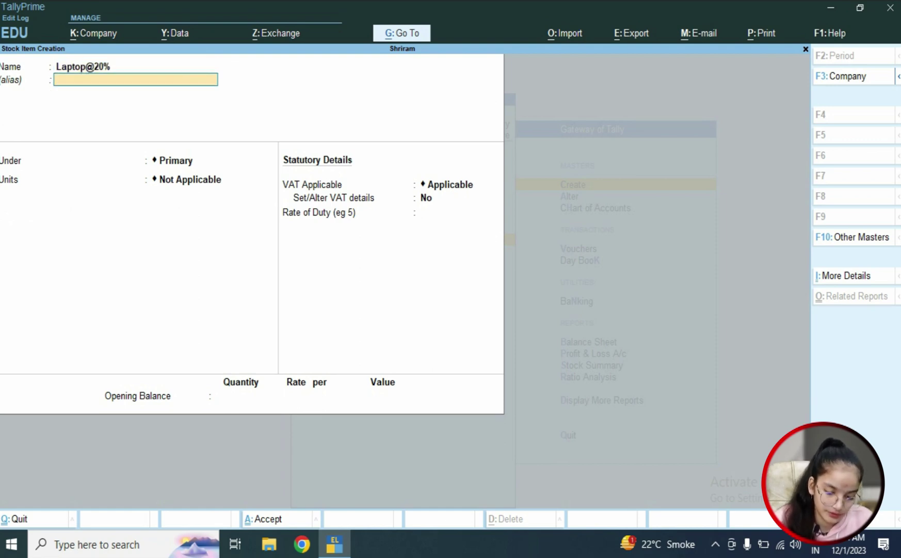
key("Return")
key("Down")
key("Return")
key("Down")
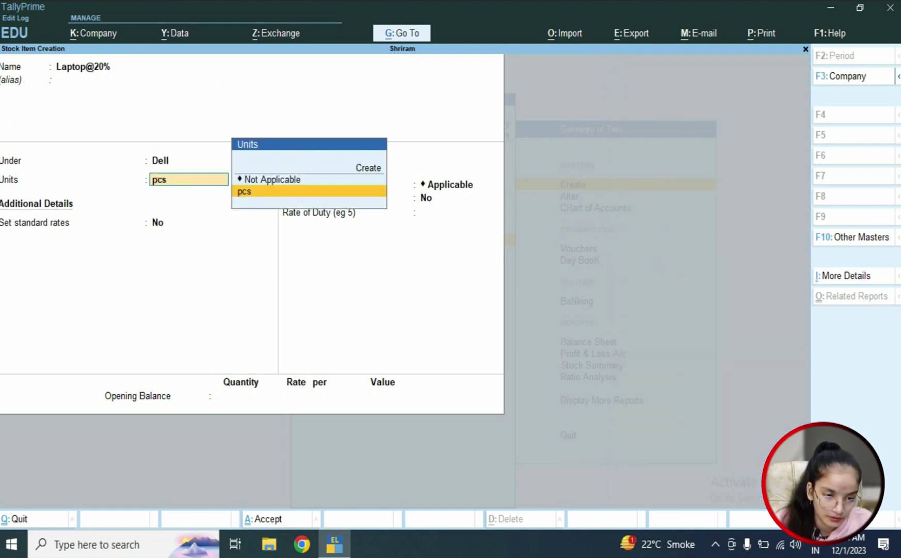
key("Return")
key("Return")
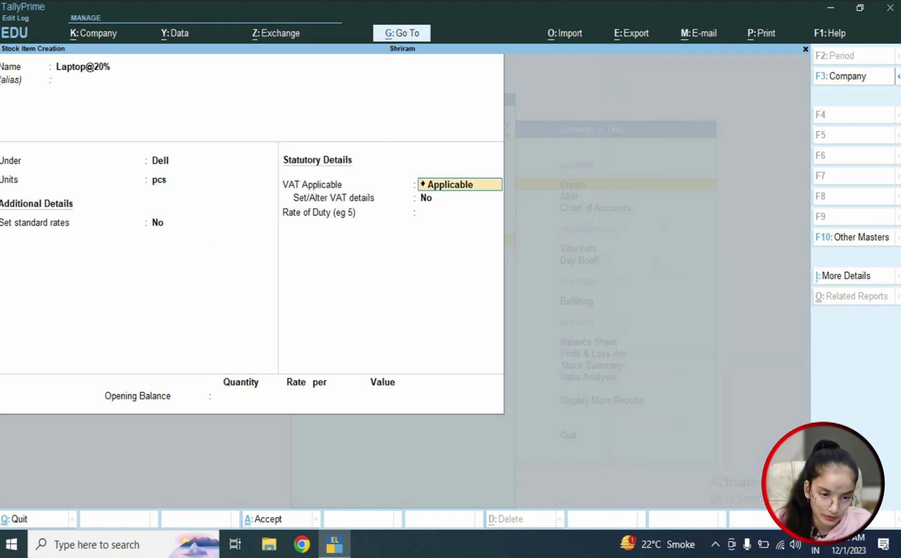
Keep VAT applicable for Laptop@20%, set its VAT details to the 20% classification, and save the stock item.
key("Return")
type("yes")
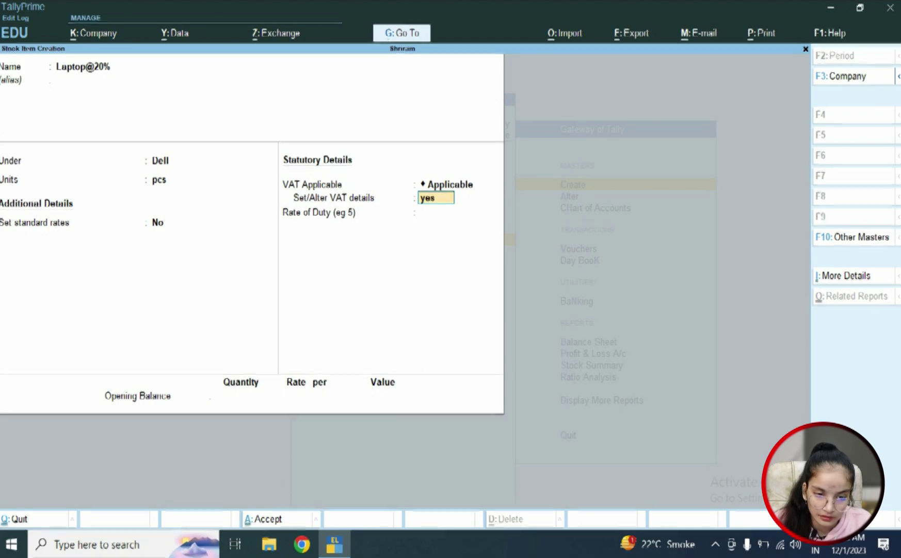
key("Return")
key("Down")
key("Down")
key("Down")
key("Return")
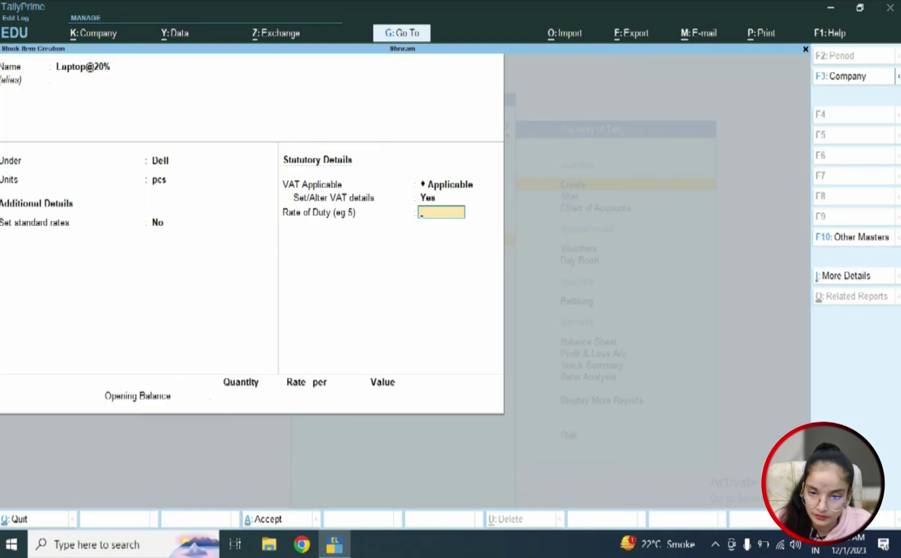
key("ctrl+a")
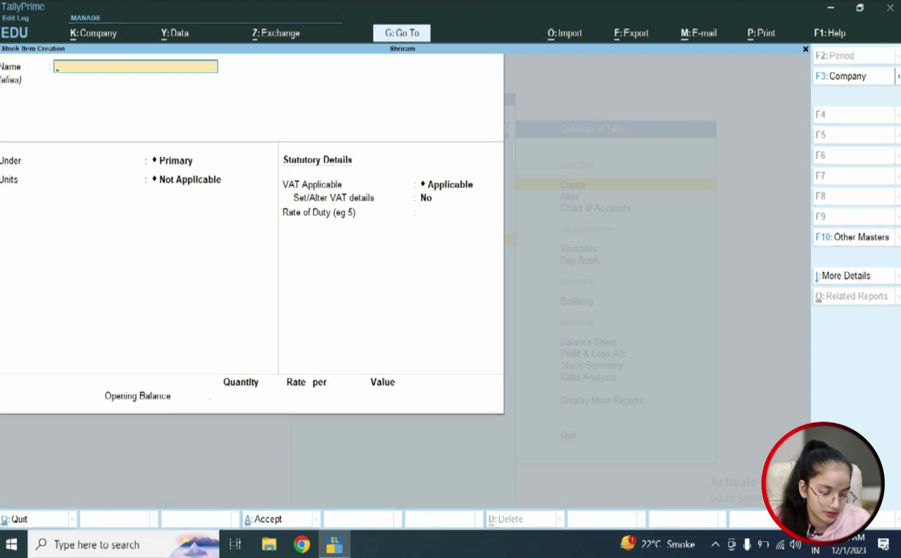
Open a purchase voucher and enter supplier invoice number 451, keeping the date 1-Apr-23.
key("Escape")
key("Escape")
key("Down")
key("Down")
key("Down")
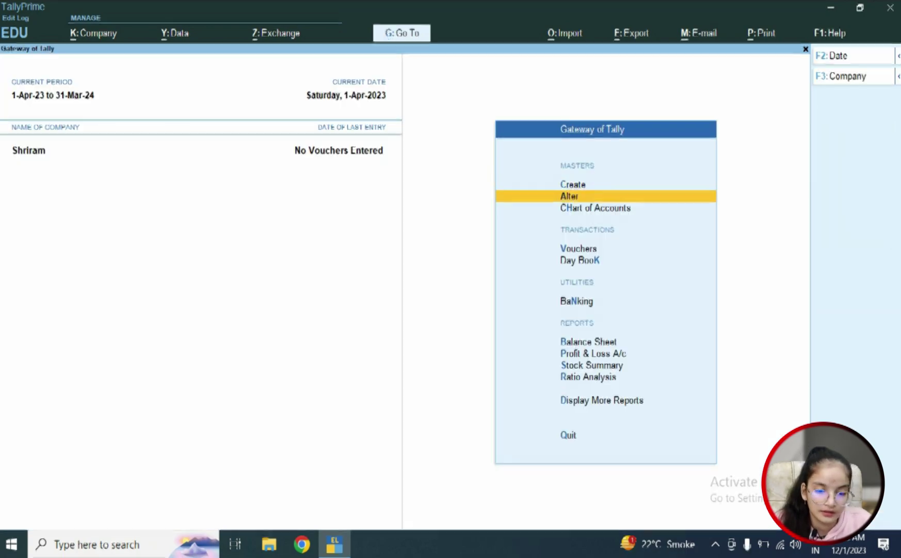
key("Return")
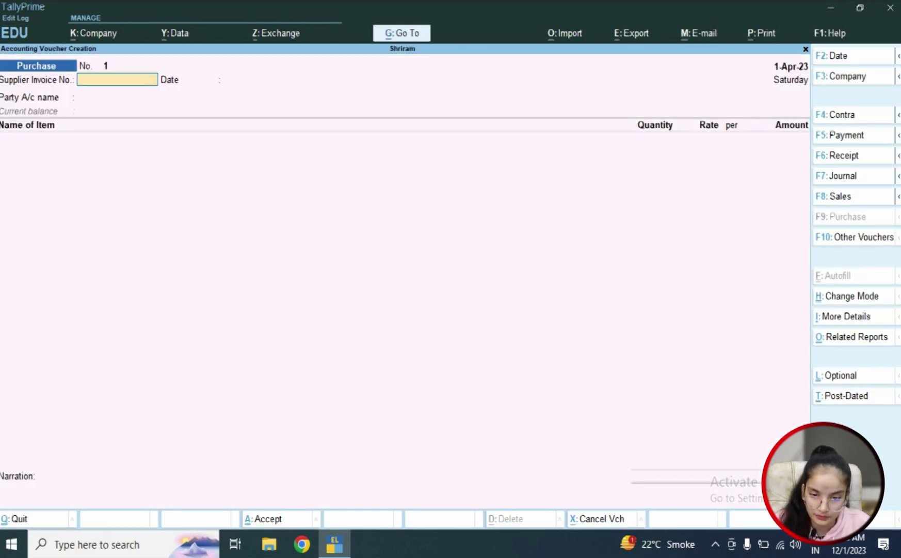
type("451")
key("Return")
key("Return")
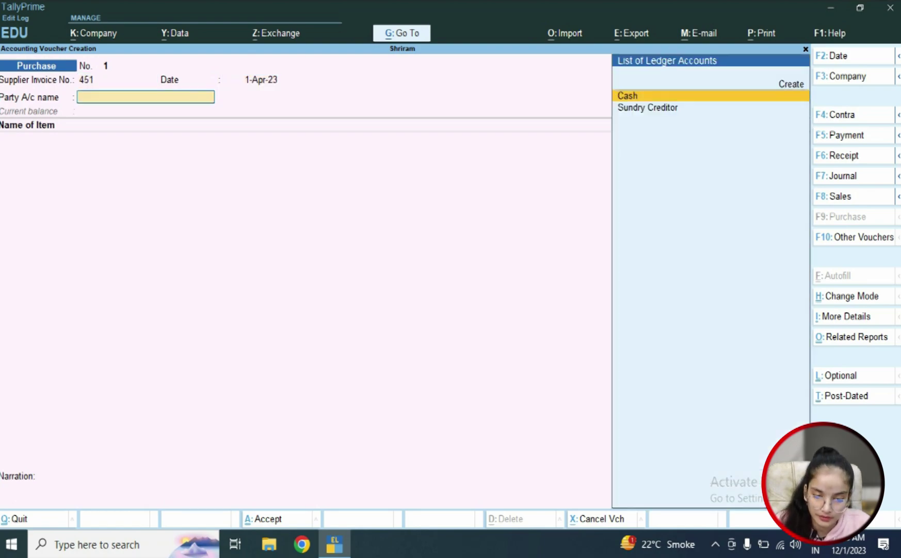
Choose Sundry Creditor as the voucher's party account and accept the default receipt and party details.
key("Down")
key("Return")
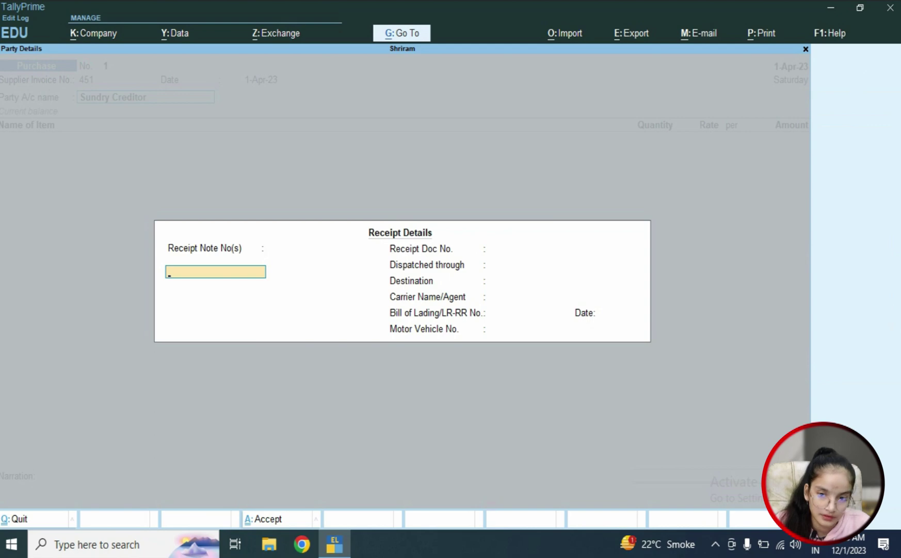
key("ctrl+a")
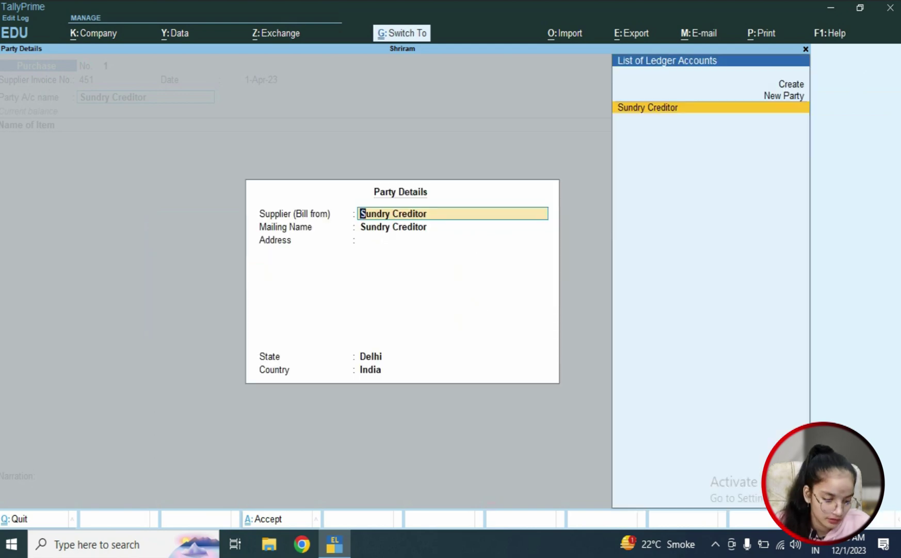
key("ctrl+a")
key("Return")
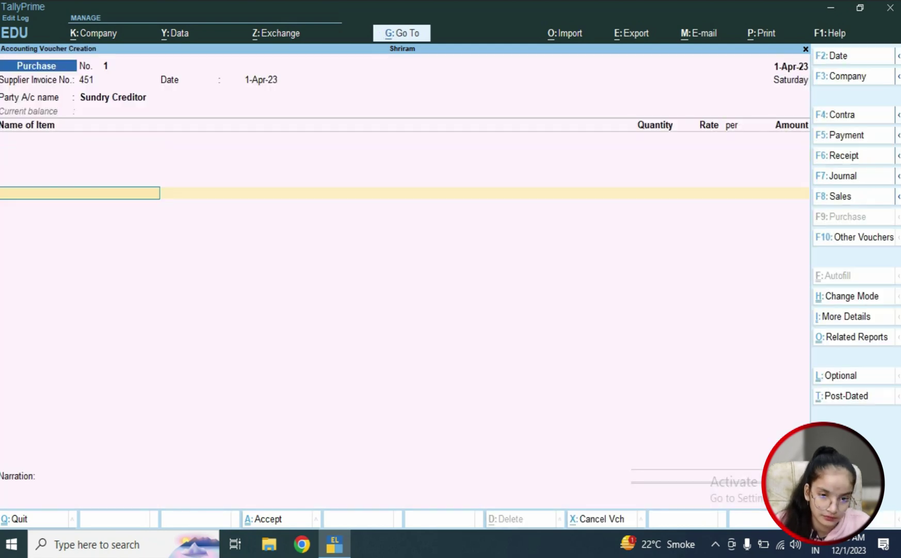
Add Laptop@10% to the purchase voucher with a quantity of 100 pcs at a rate of 5,000.
key("BackSpace")
key("Down")
key("Return")
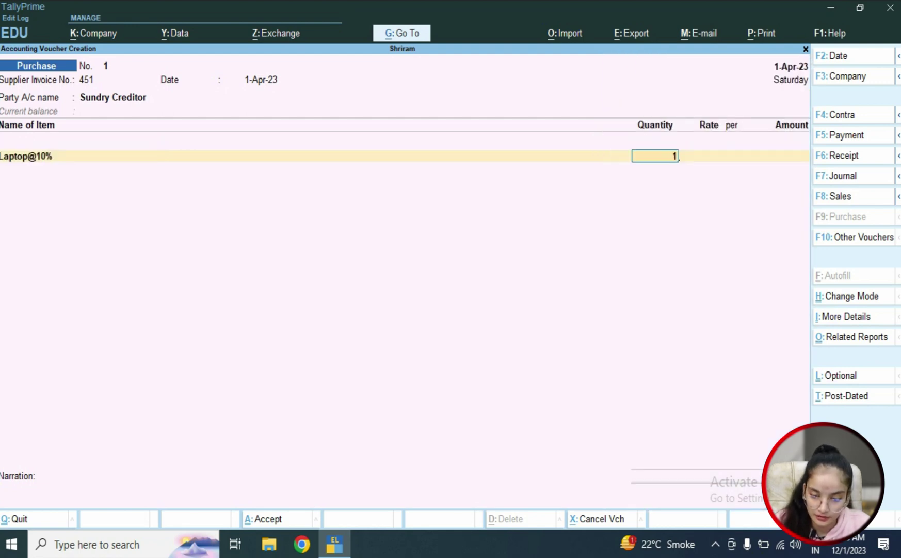
type("100")
key("Return")
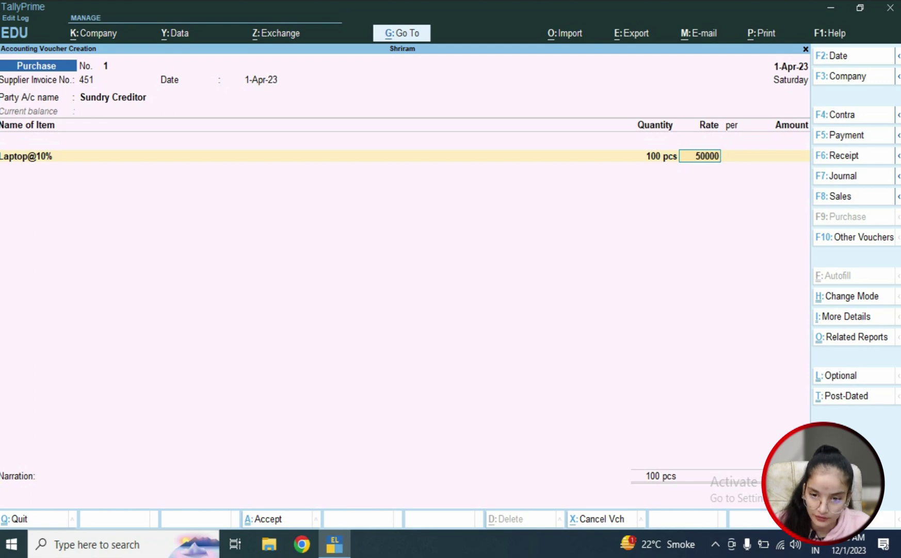
key("Return")
key("Return")
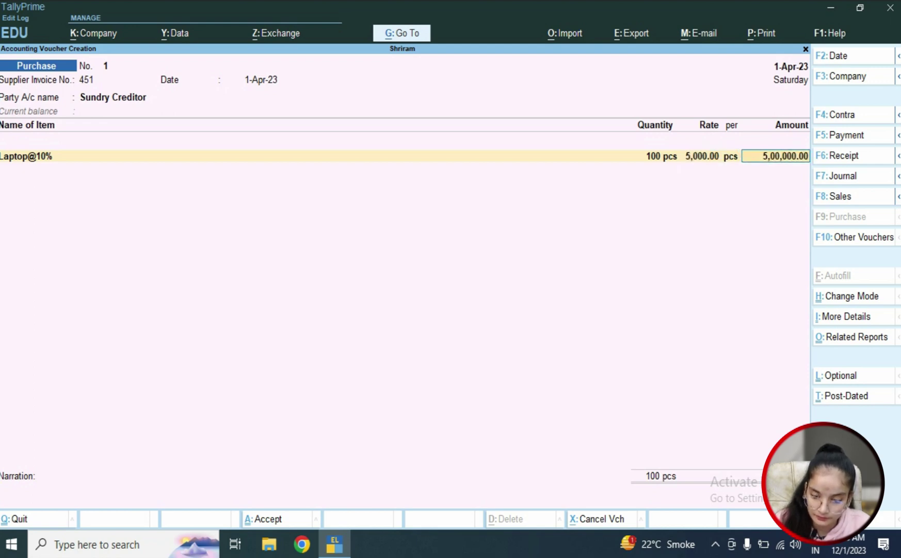
key("Return")
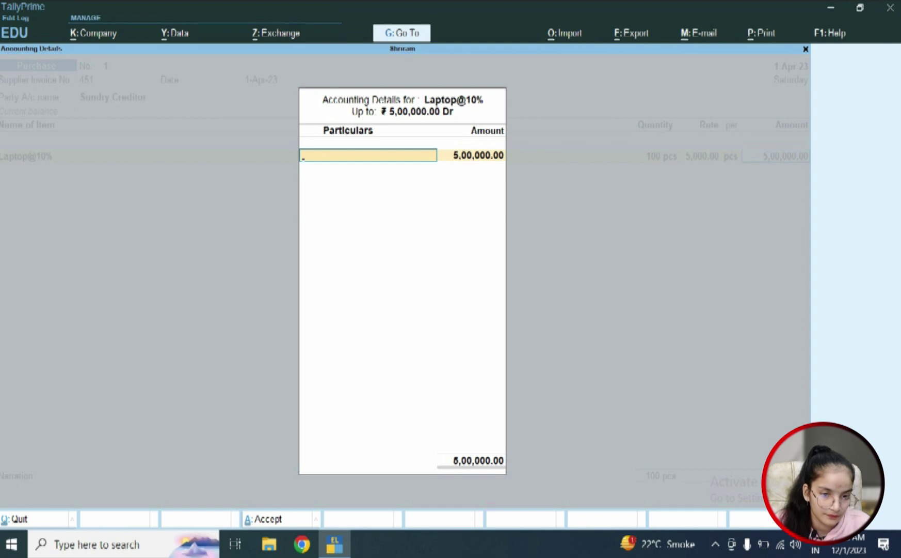
Allocate the full Laptop@10% amount to the Purchase@10% ledger and accept the accounting details.
key("Down")
key("Down")
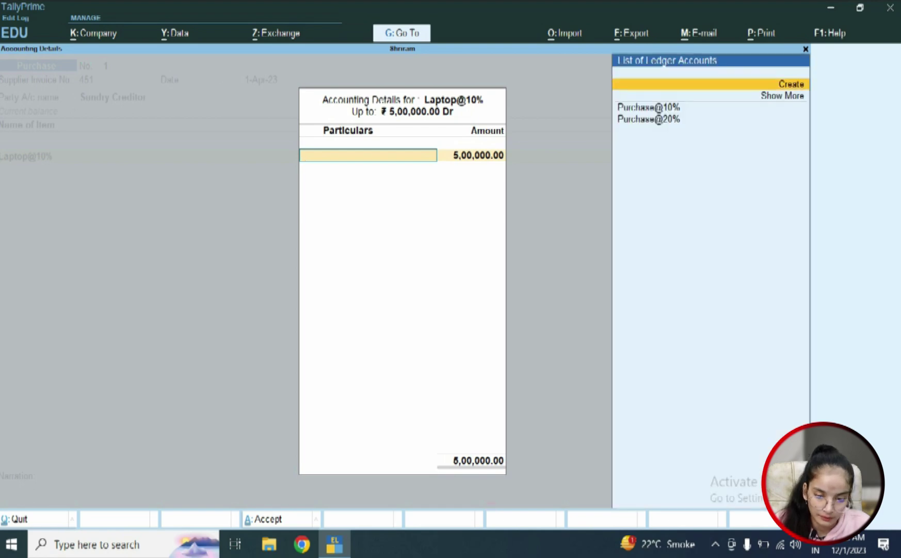
key("Return")
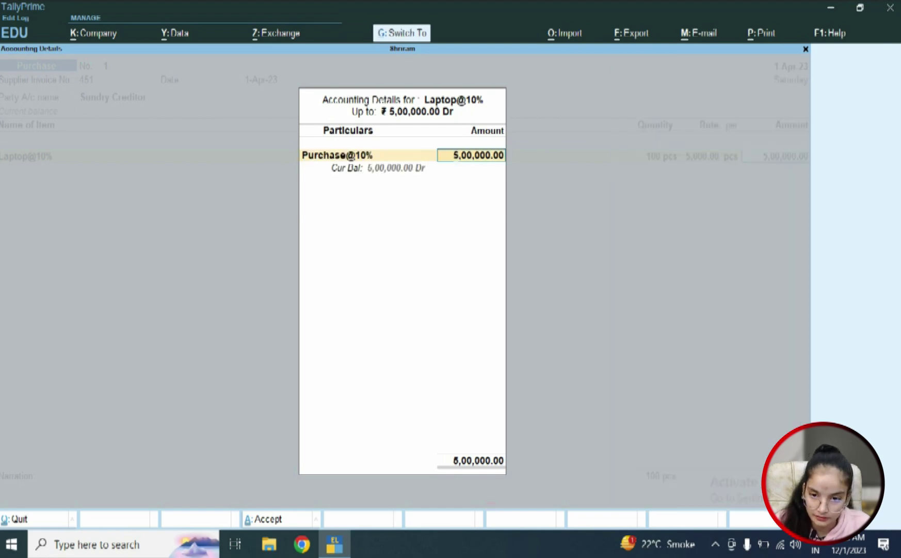
key("ctrl+a")
Add Laptop@20% as the second item in the purchase voucher with a quantity of 100 pcs at a rate of 6,000.
key("Down")
key("Down")
key("Down")
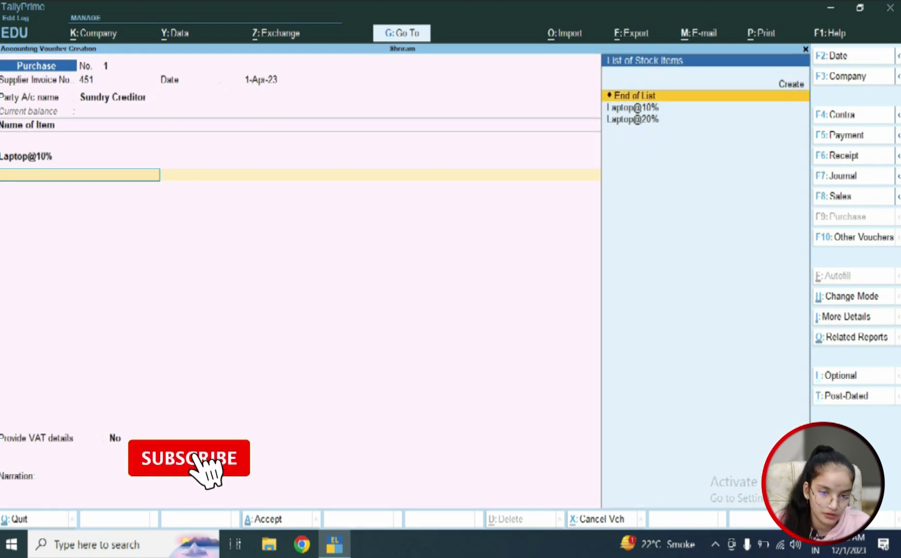
key("Return")
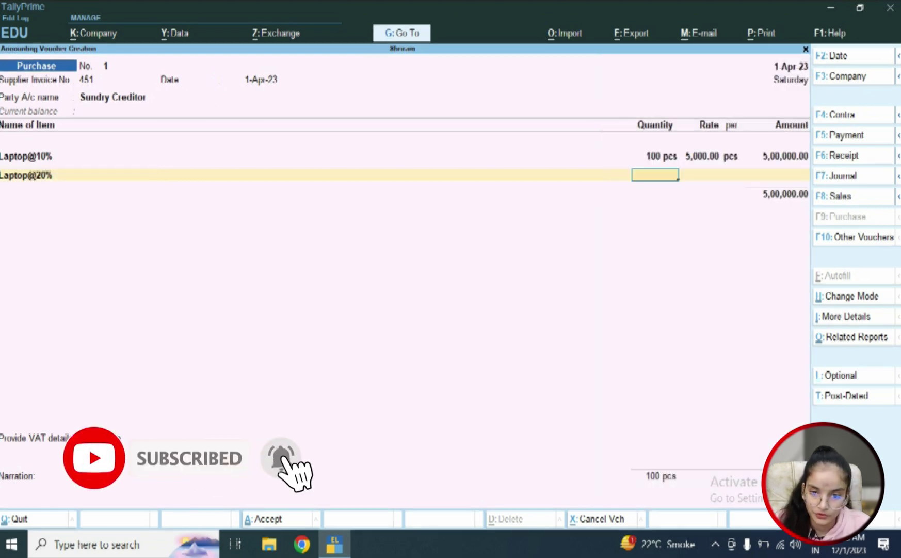
type("100")
key("Return")
type("6,000")
key("Return")
key("Return")
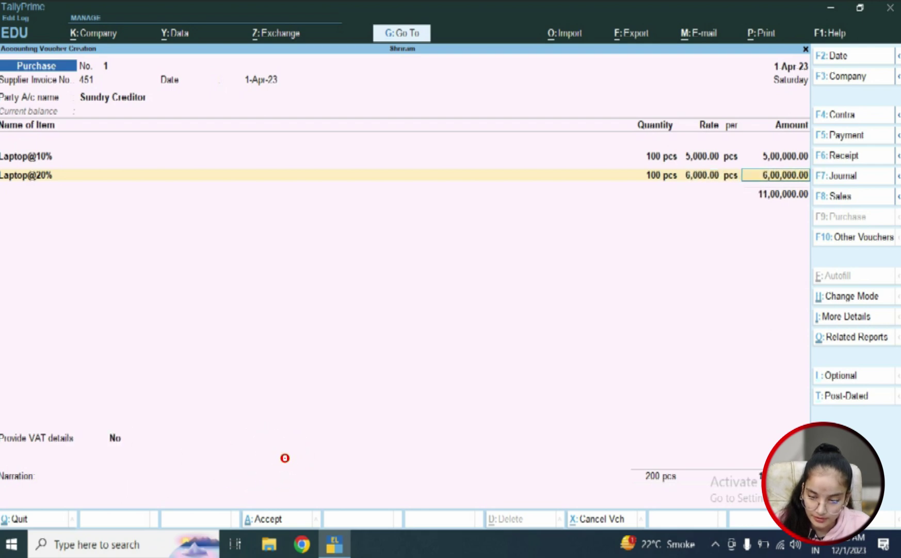
Allocate the full Laptop@20% amount to the Purchase@20% ledger and accept the accounting details.
key("Return")
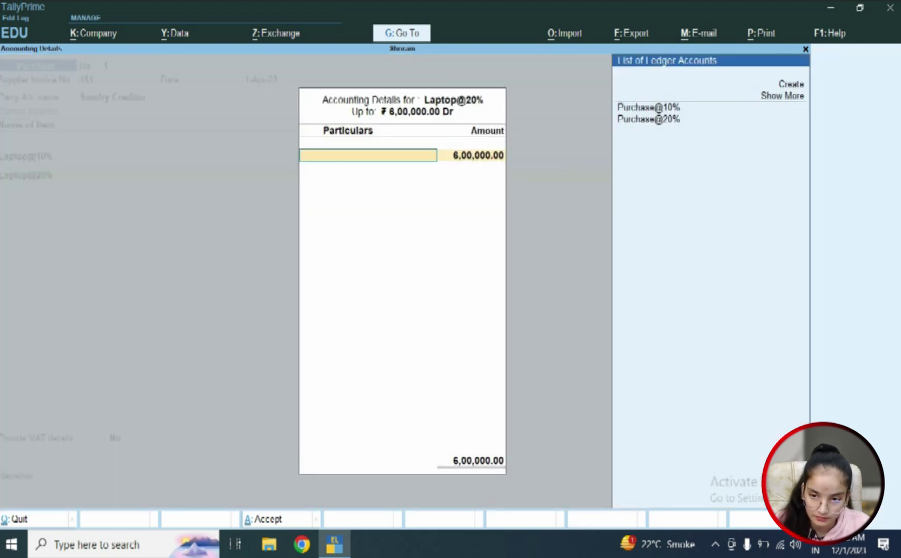
key("Down")
key("Down")
key("Return")
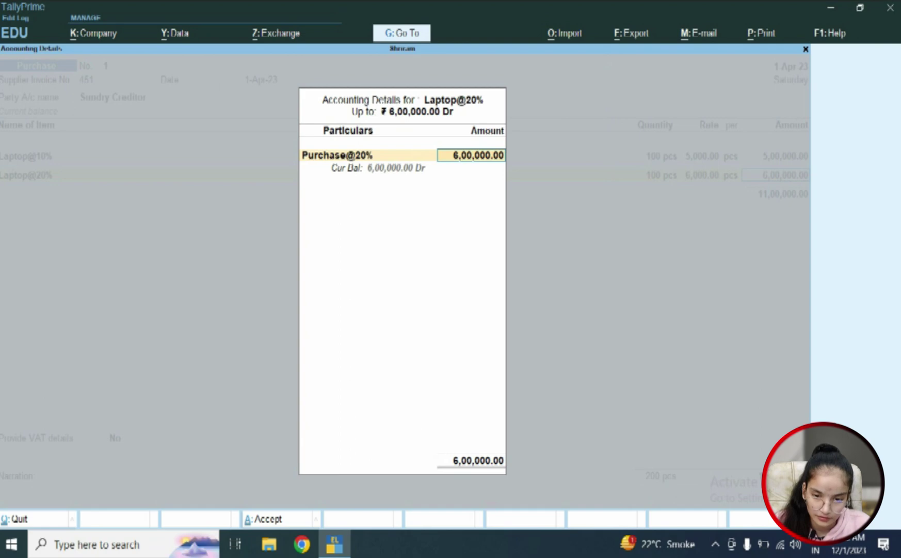
key("ctrl+a")
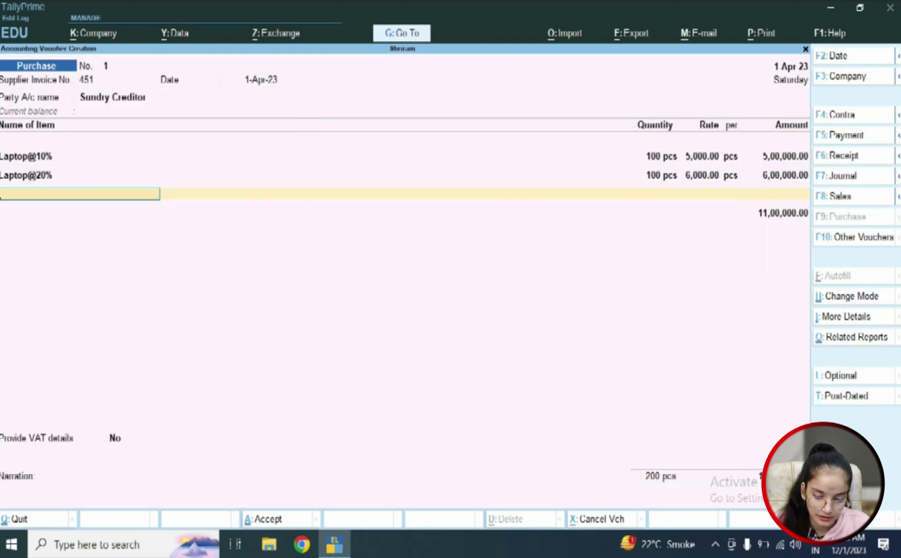
End the item list and add the Vat@10% ledger below the items with its calculated amount.
key("Return")
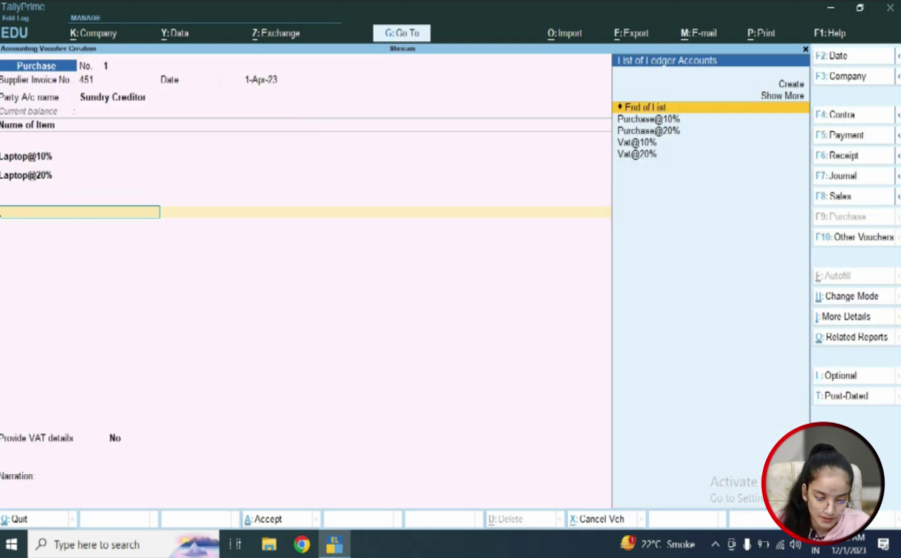
key("Down")
key("Down")
key("Down")
key("Return")
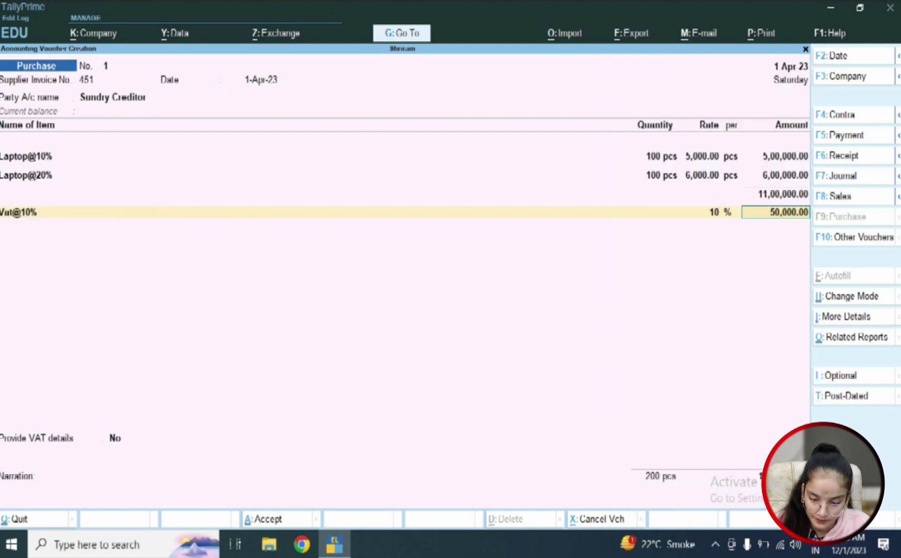
key("Return")
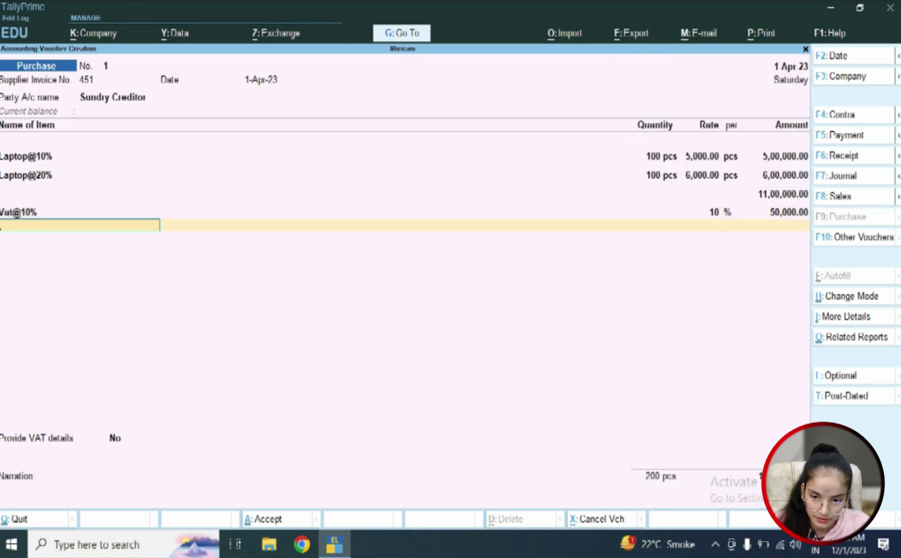
Add the Vat@20% ledger below Vat@10% with its calculated amount and save the purchase voucher.
key("Down")
key("Down")
key("Down")
key("Down")
key("Down")
key("Down")
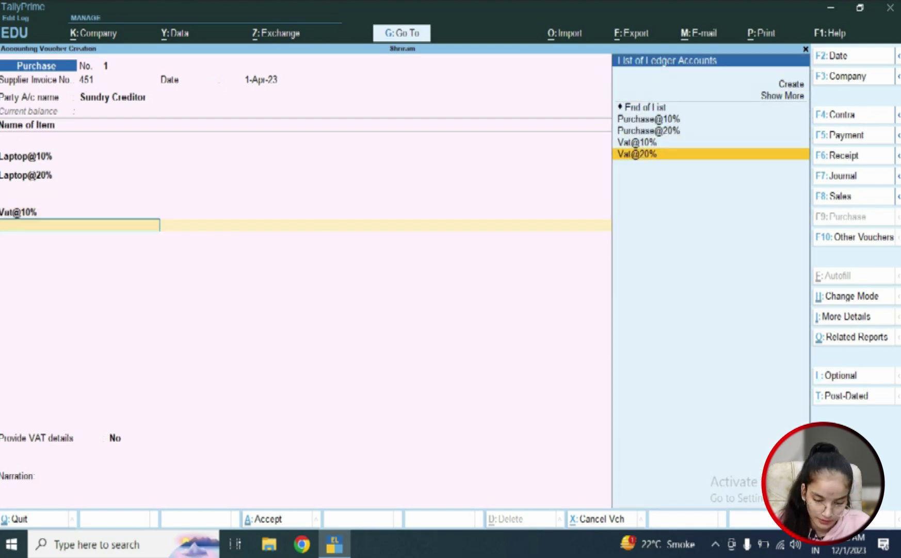
key("Return")
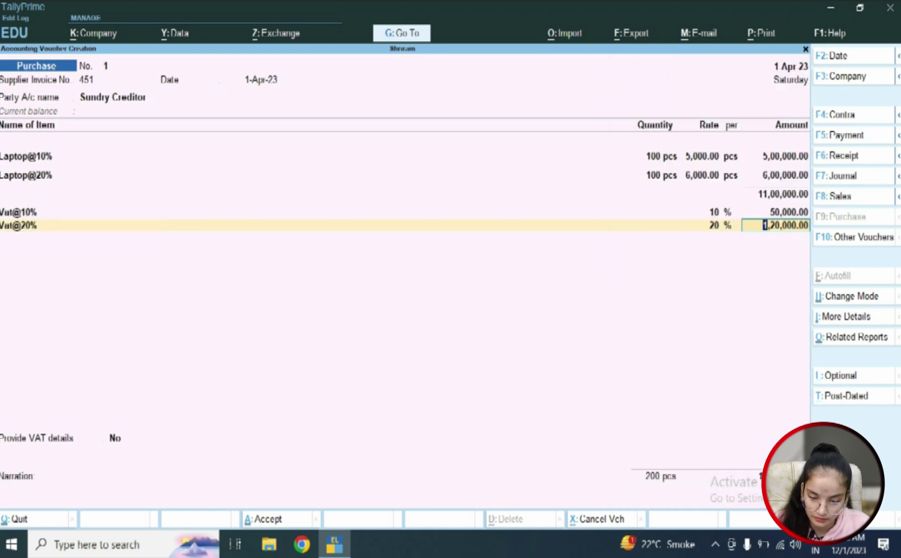
key("Return")
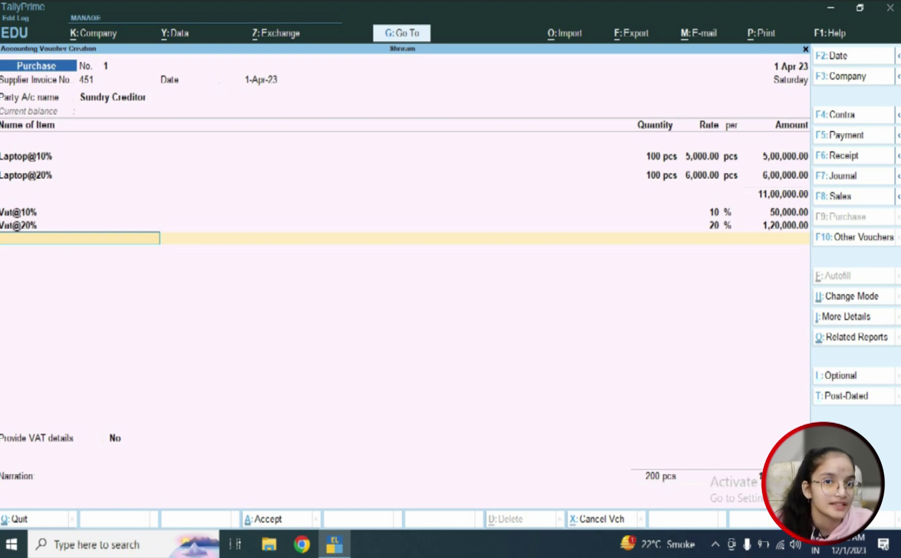
key("ctrl")
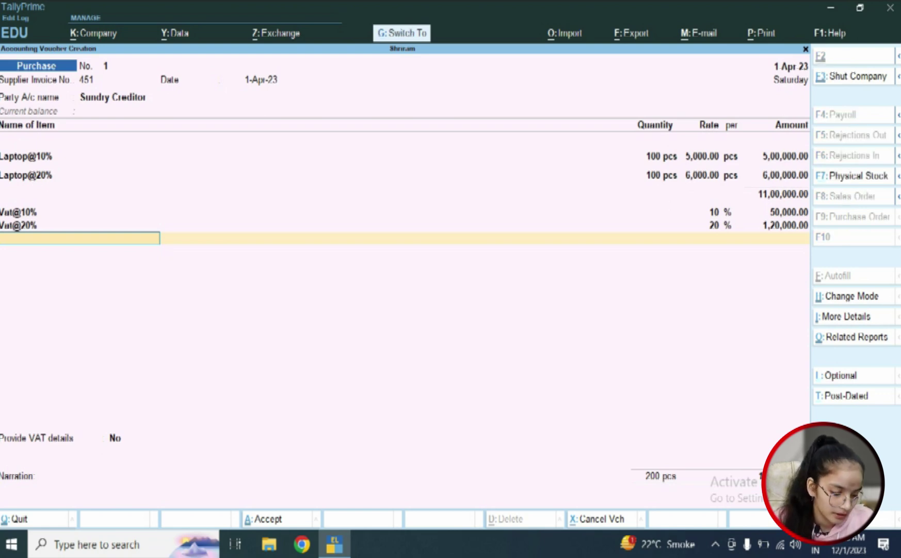
key("ctrl+a")
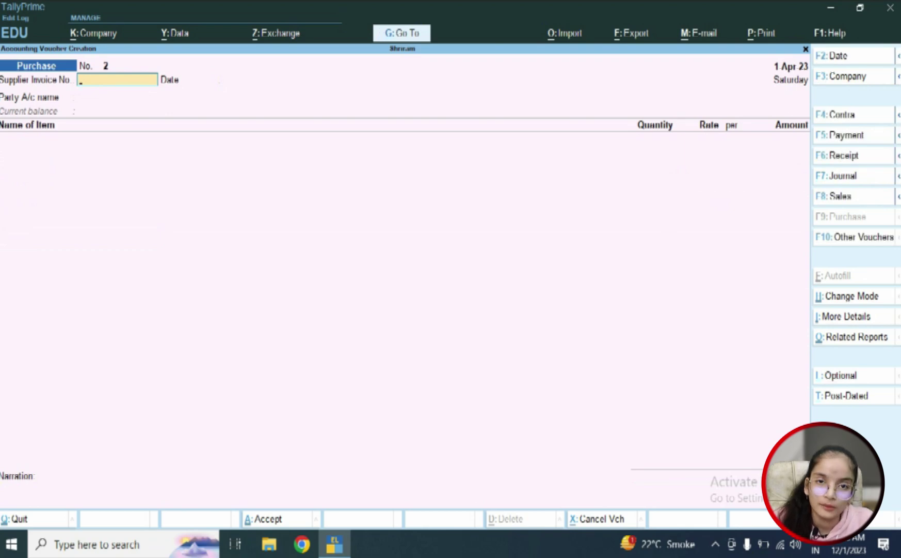